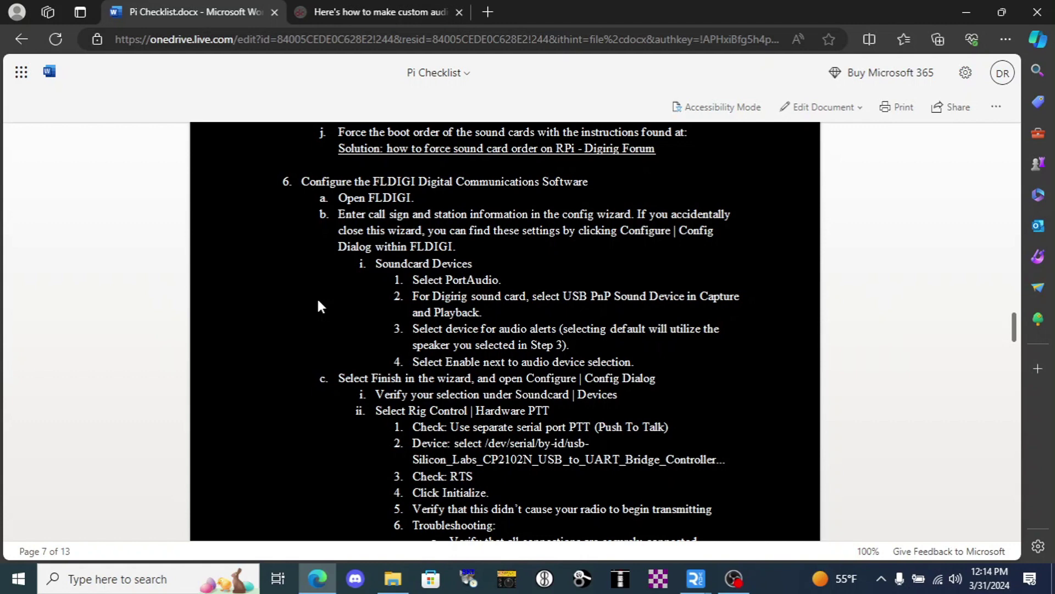
- Switch to the Home remote desktop in RealVNC Viewer and launch Fldigi from the Hamradio applications
{"action": "mouse_move", "coordinate": [696, 578]}
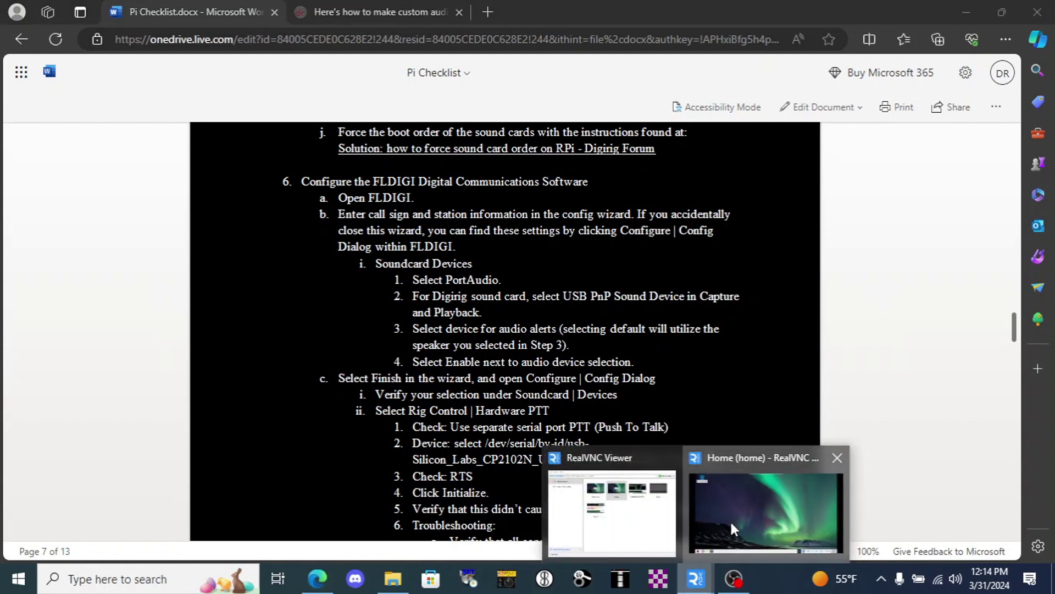
{"action": "left_click", "coordinate": [730, 520]}
{"action": "left_click", "coordinate": [60, 550]}
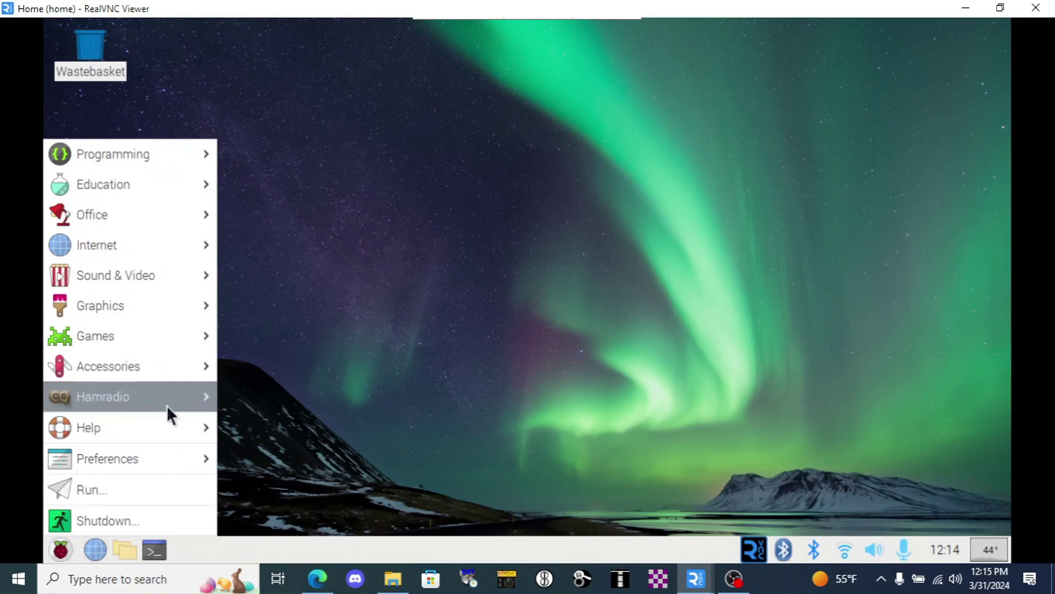
{"action": "mouse_move", "coordinate": [166, 397]}
{"action": "left_click", "coordinate": [266, 403]}
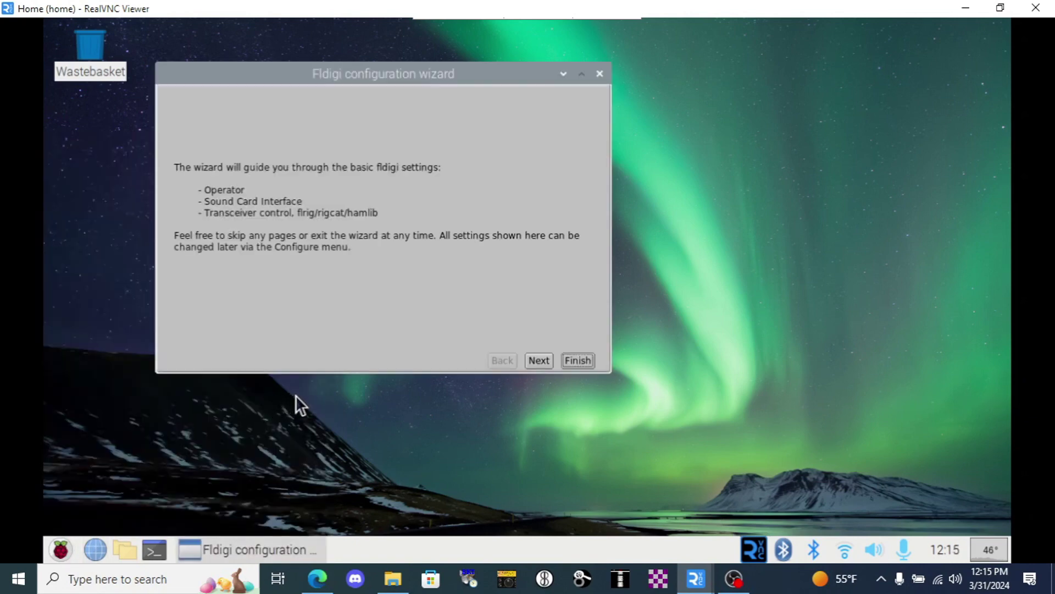
- Enter the station callsign on the Operator-Station page of the configuration wizard and continue to the soundcard devices
{"action": "left_click", "coordinate": [538, 360]}
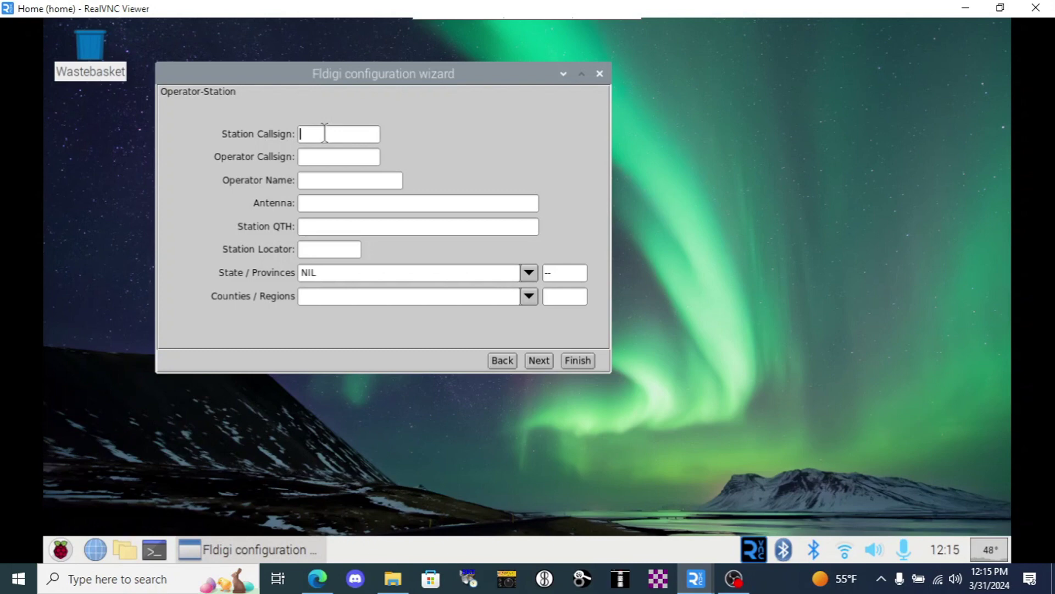
{"action": "type", "text": "kg7y5x/kg7yun"}
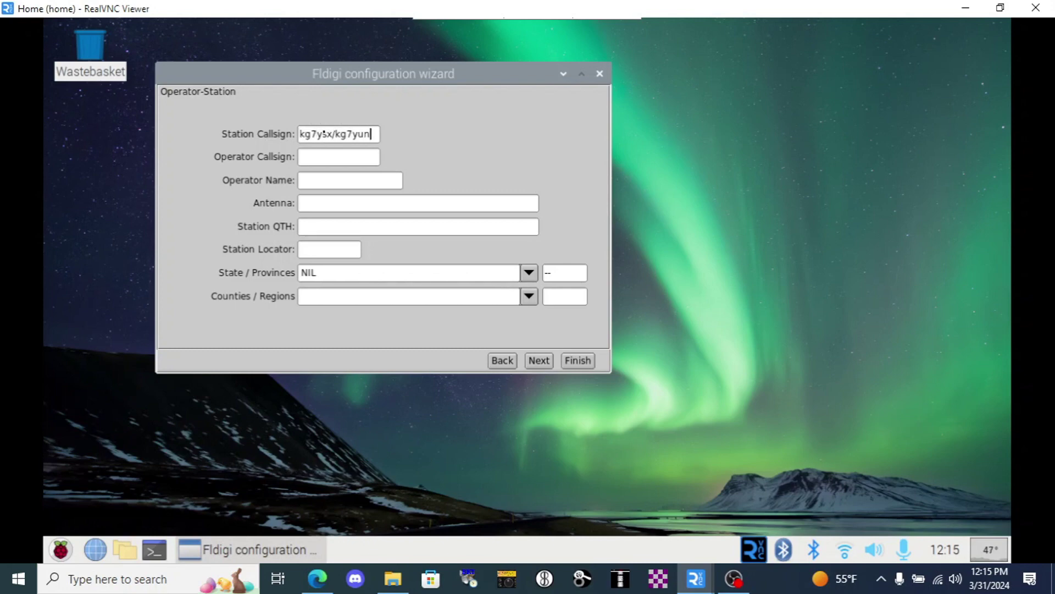
{"action": "left_click", "coordinate": [537, 360]}
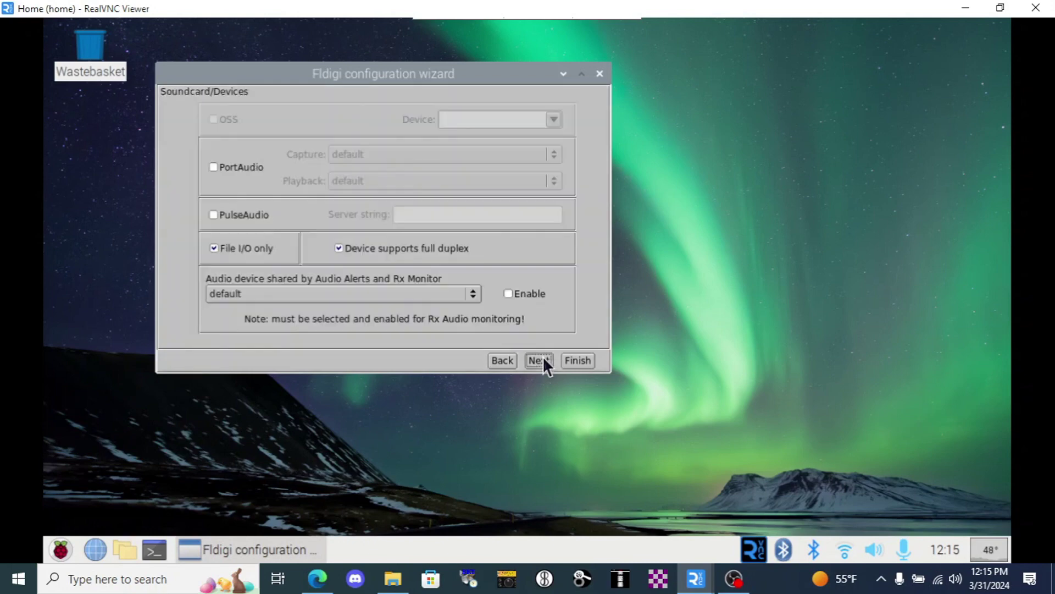
- Enable PortAudio and choose USB Audio Device: - (hw:0,0) for both capture and playback
{"action": "left_click", "coordinate": [213, 168]}
{"action": "left_click", "coordinate": [334, 153]}
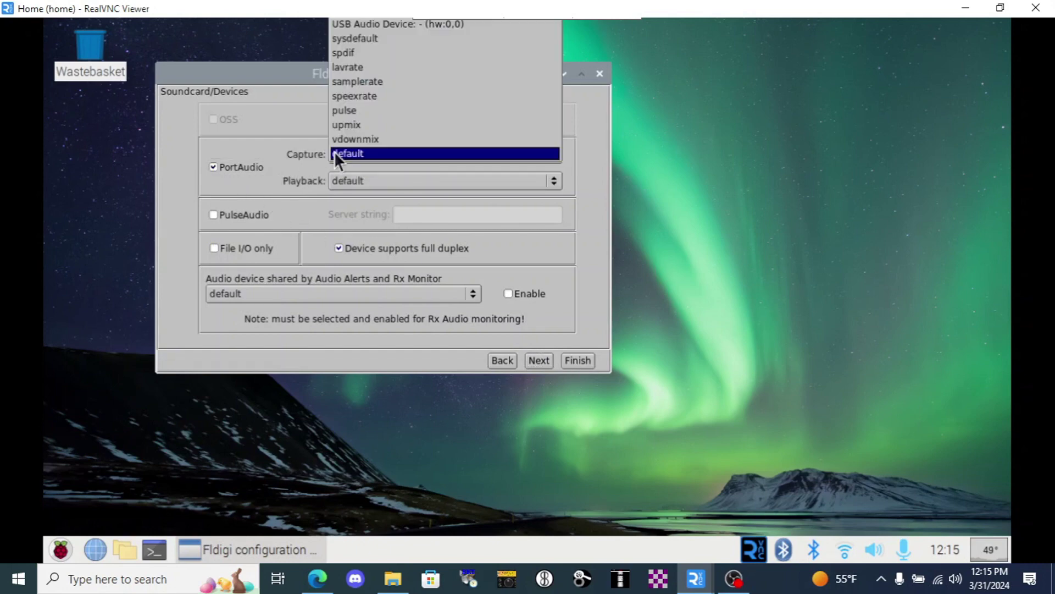
{"action": "left_click", "coordinate": [377, 24]}
{"action": "left_click", "coordinate": [388, 179]}
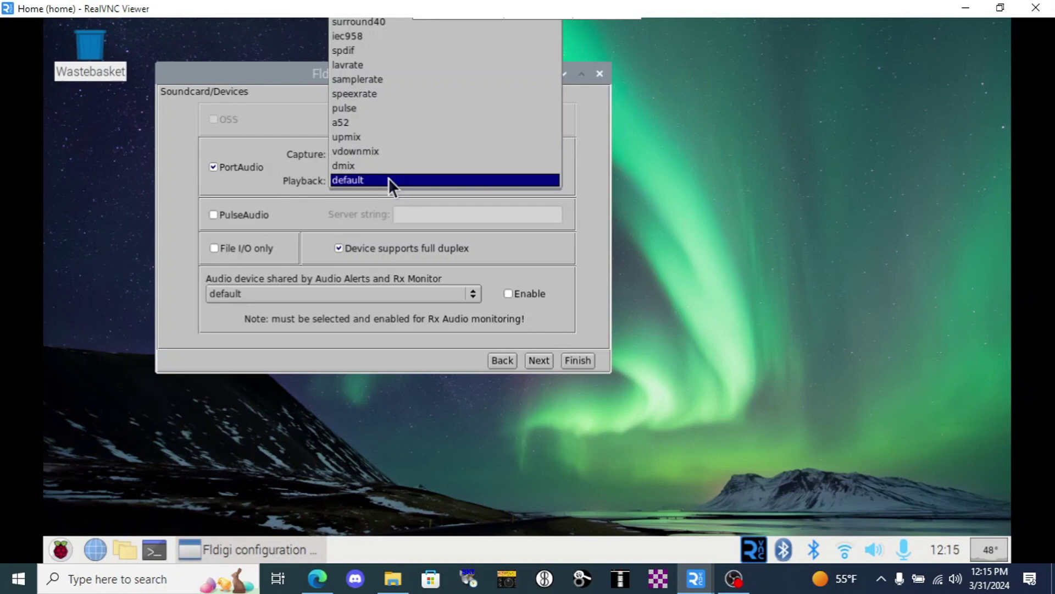
{"action": "left_click", "coordinate": [377, 25]}
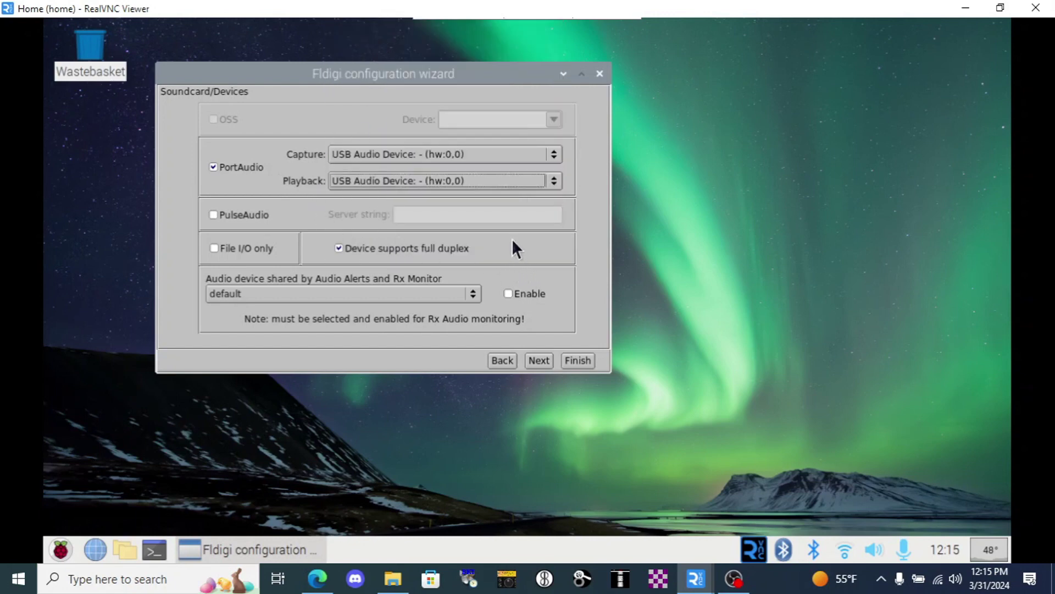
- Enable the default audio device for Audio Alerts and Rx Monitor, and check the available devices against the desktop's audio output options
{"action": "left_click", "coordinate": [508, 294]}
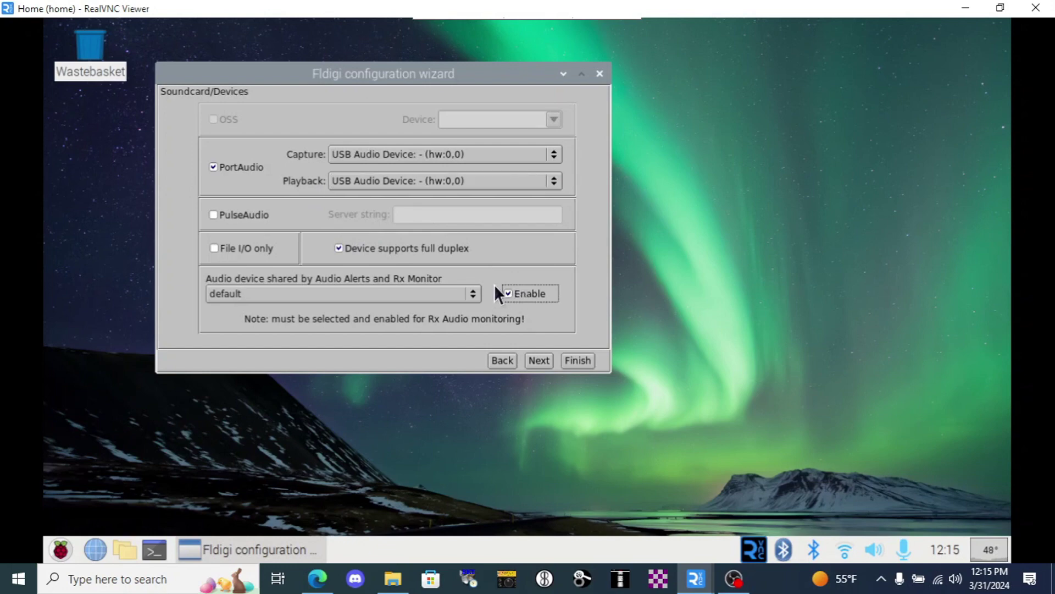
{"action": "left_click", "coordinate": [215, 298]}
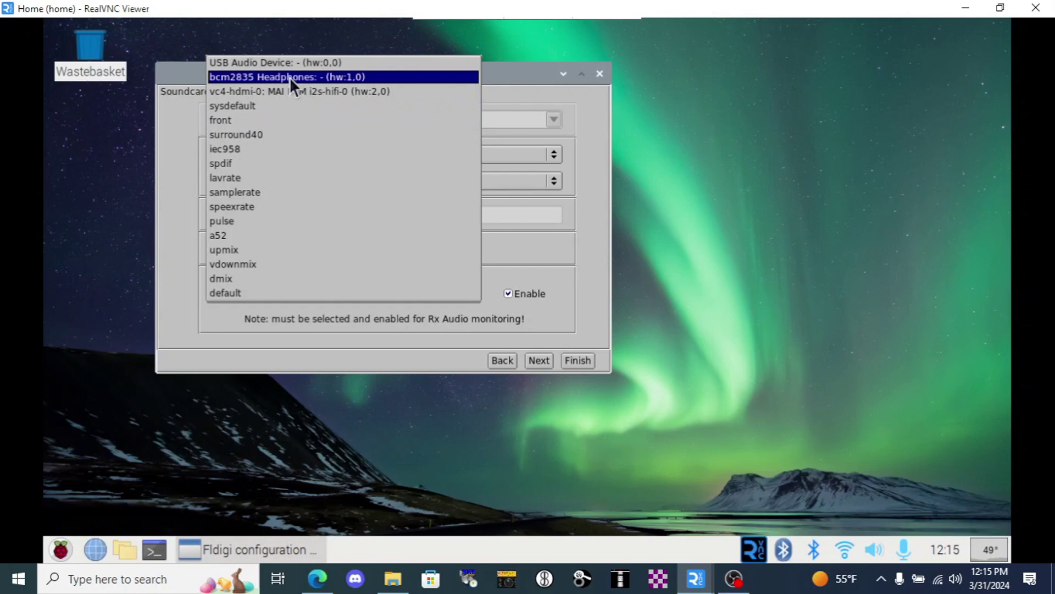
{"action": "left_click", "coordinate": [181, 141]}
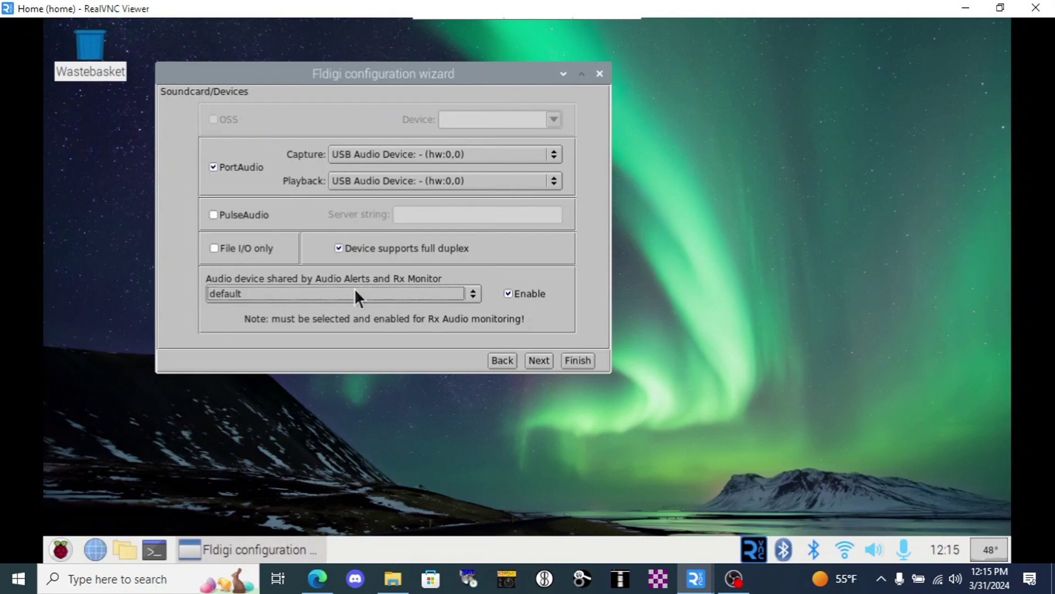
{"action": "right_click", "coordinate": [877, 545]}
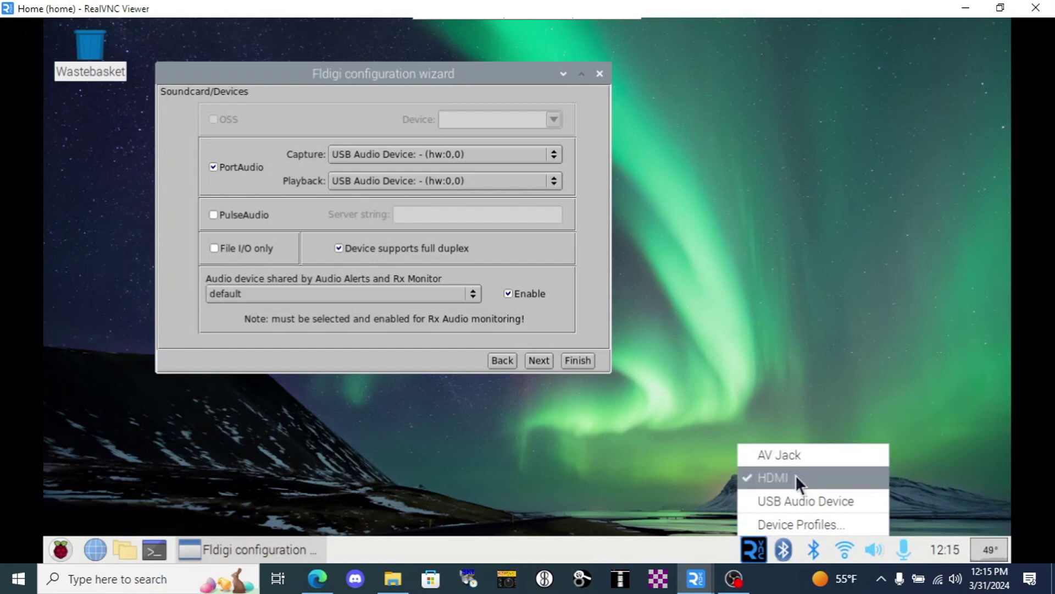
{"action": "left_click", "coordinate": [553, 285]}
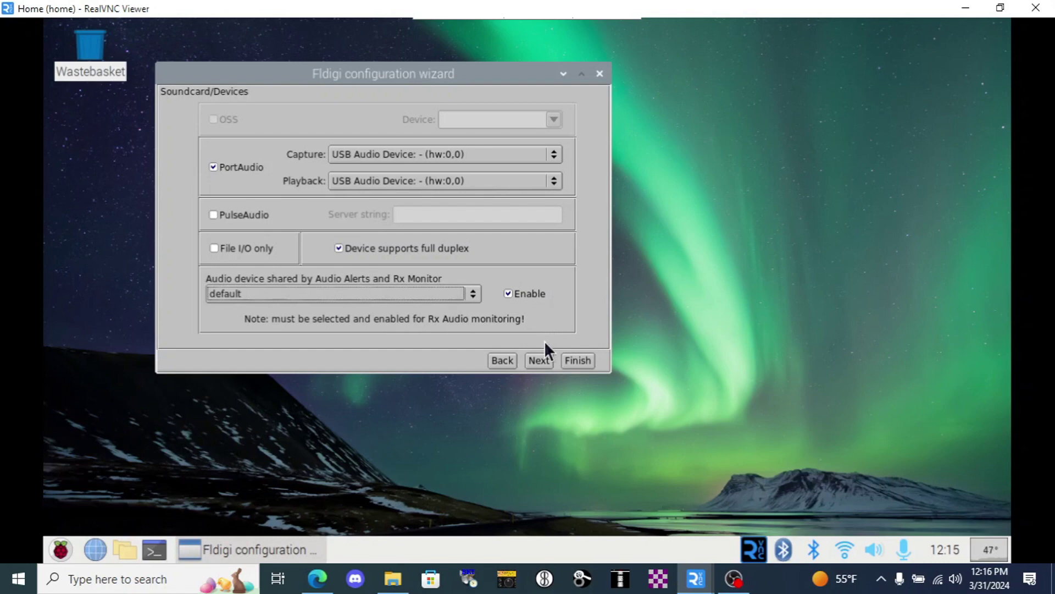
- Finish the configuration wizard without enabling flrig control, and maximize the main Fldigi window
{"action": "left_click", "coordinate": [539, 361]}
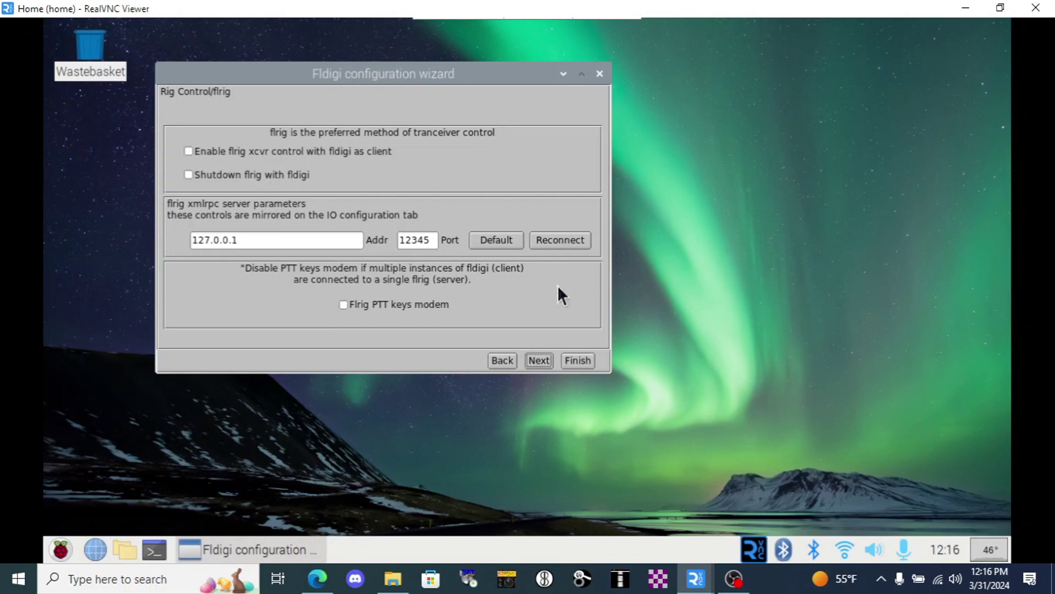
{"action": "left_click", "coordinate": [577, 362]}
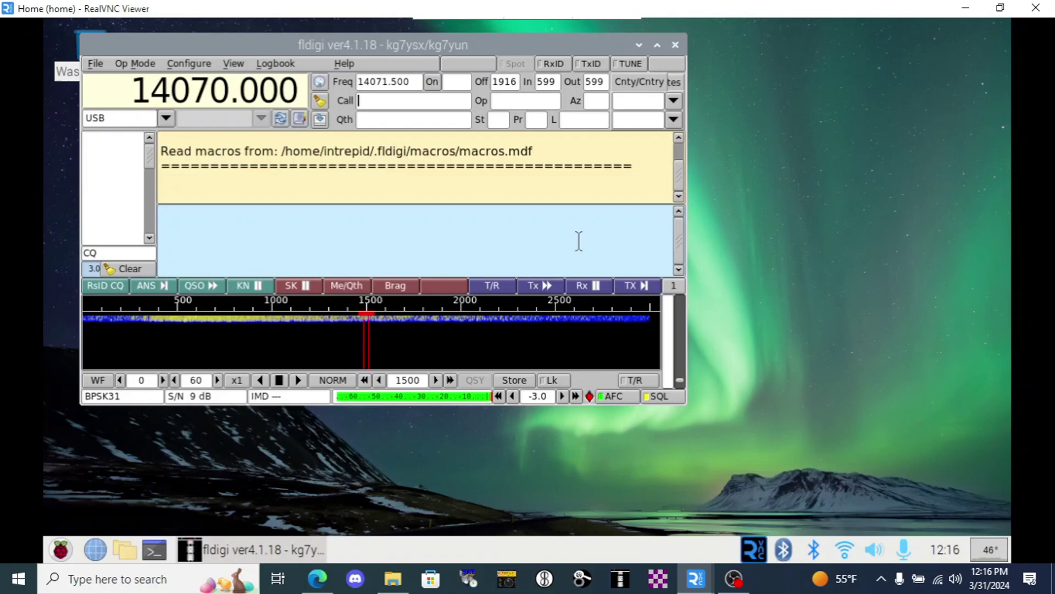
{"action": "left_click", "coordinate": [657, 45]}
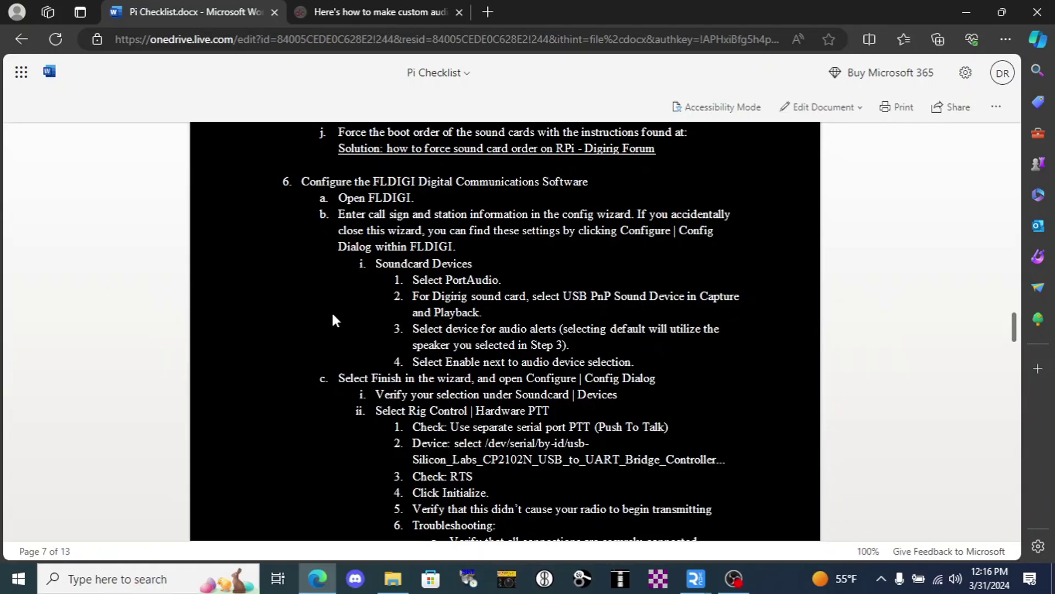
- Read the Config Dialog and Hardware PTT instructions under the FLDIGI section of the Pi Checklist document in the browser
{"action": "scroll", "coordinate": [302, 321], "scroll_direction": "down", "scroll_amount": 4}
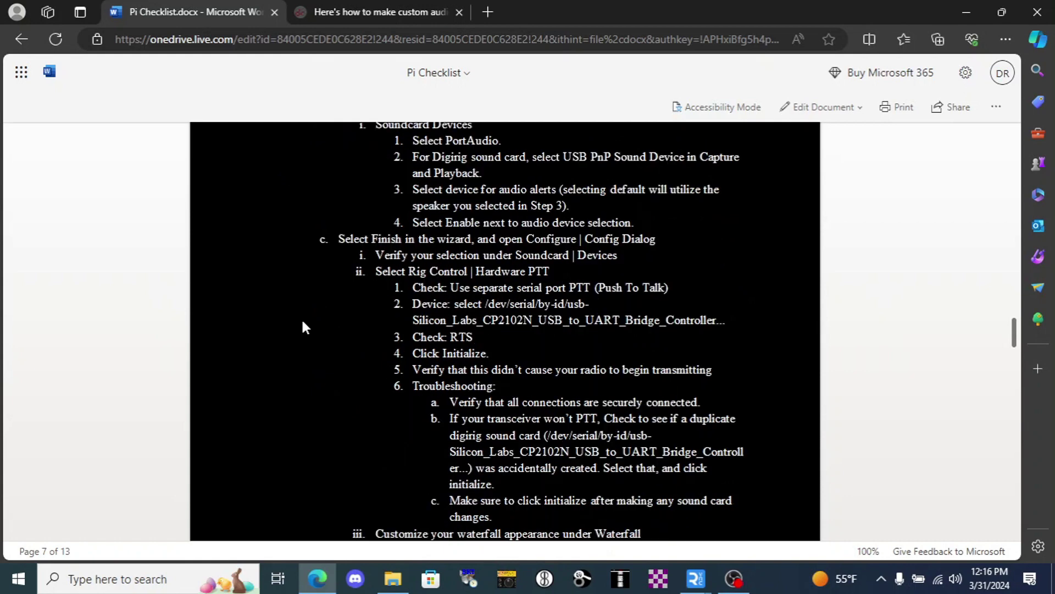
{"action": "scroll", "coordinate": [302, 322], "scroll_direction": "down", "scroll_amount": 1}
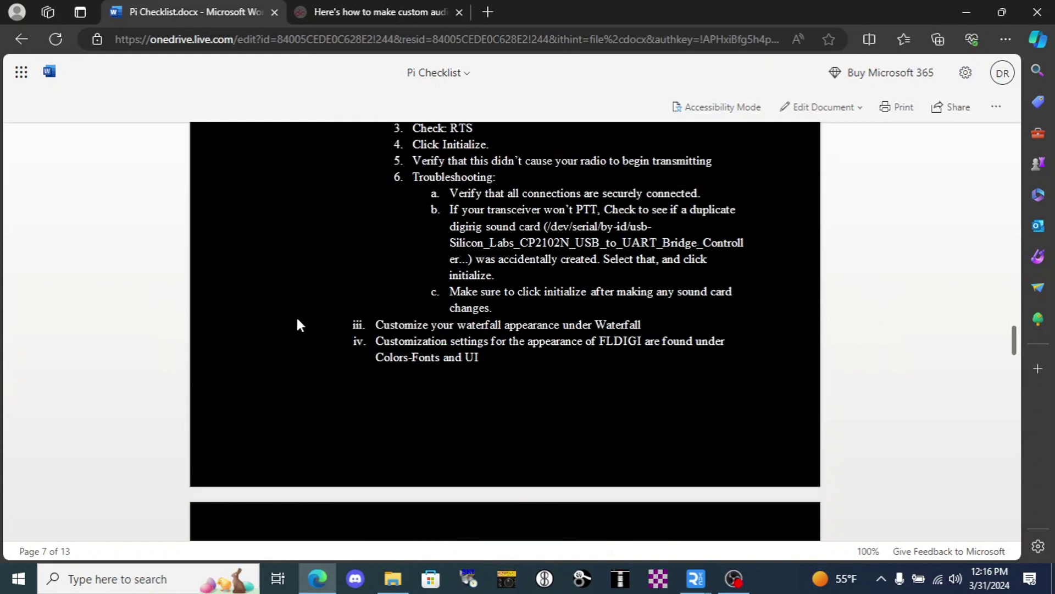
{"action": "scroll", "coordinate": [349, 250], "scroll_direction": "up", "scroll_amount": 4}
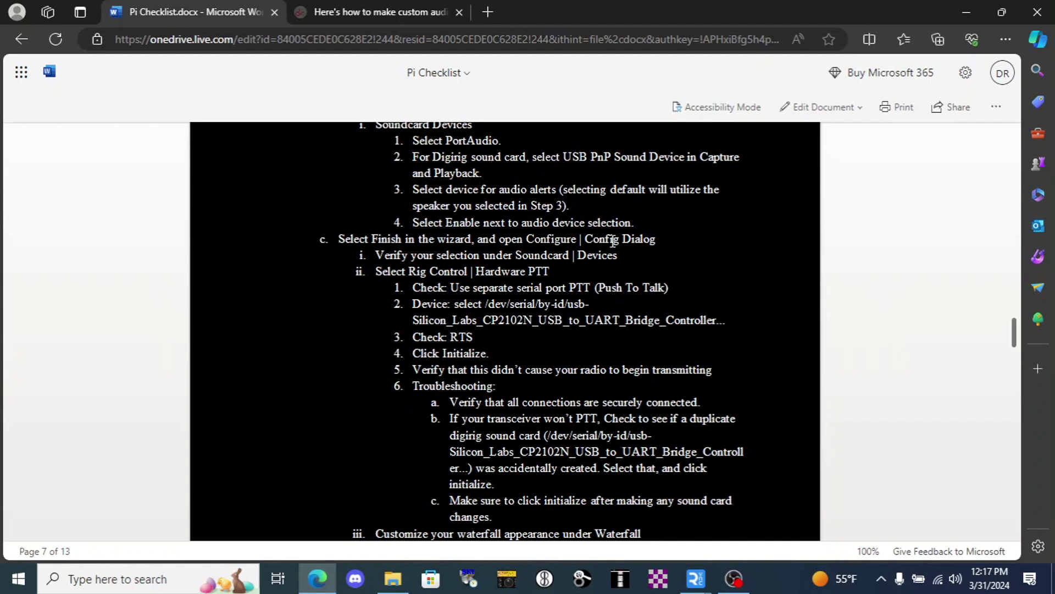
- Return to the Home remote desktop and review the Soundcard Devices settings in Fldigi's configuration dialog
{"action": "mouse_move", "coordinate": [696, 578]}
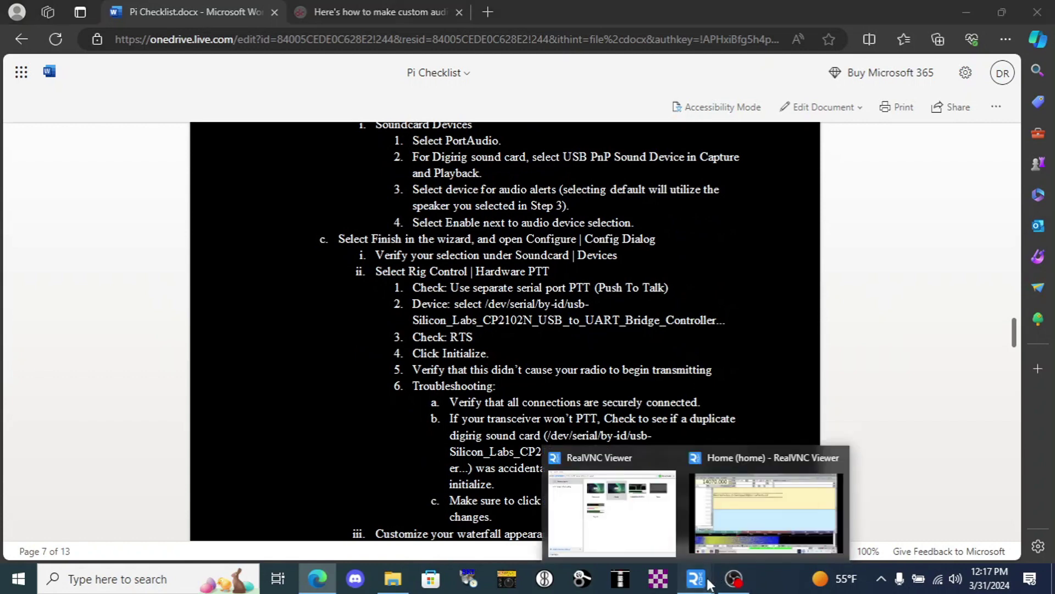
{"action": "left_click", "coordinate": [754, 518]}
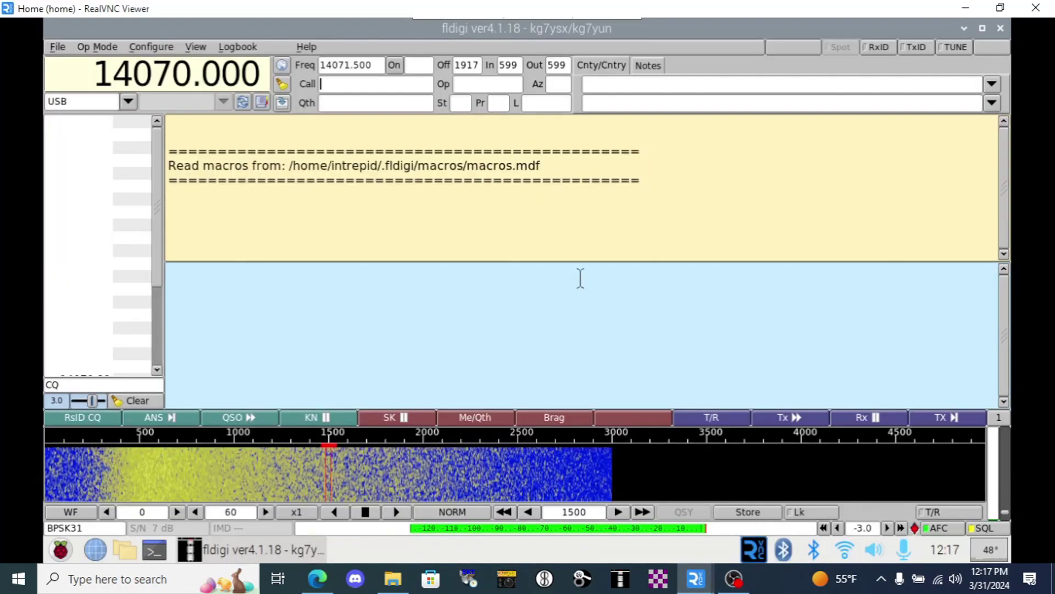
{"action": "left_click", "coordinate": [146, 44]}
{"action": "left_click", "coordinate": [155, 62]}
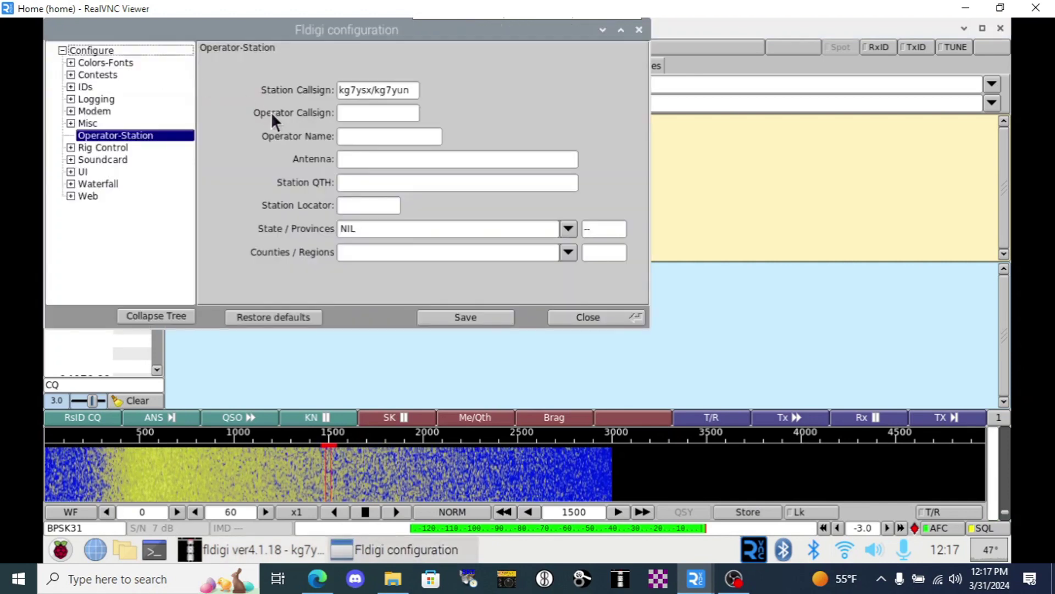
{"action": "left_click", "coordinate": [71, 159]}
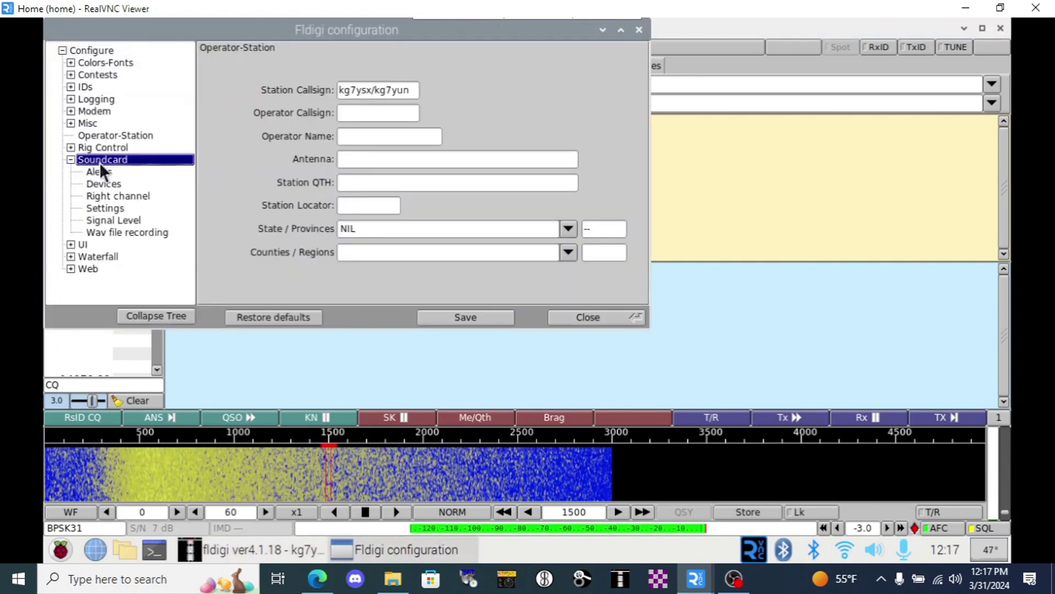
{"action": "left_click", "coordinate": [106, 183]}
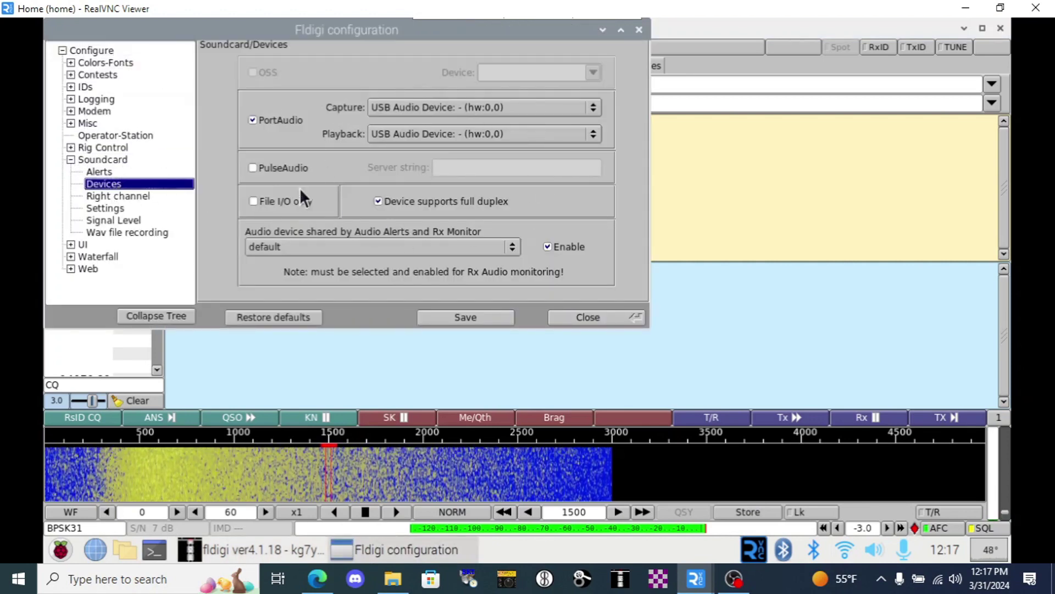
- Enable Use separate serial port PTT and Use RTS in the Hardware PTT settings under Rig Control
{"action": "left_click", "coordinate": [71, 147]}
{"action": "left_click", "coordinate": [115, 207]}
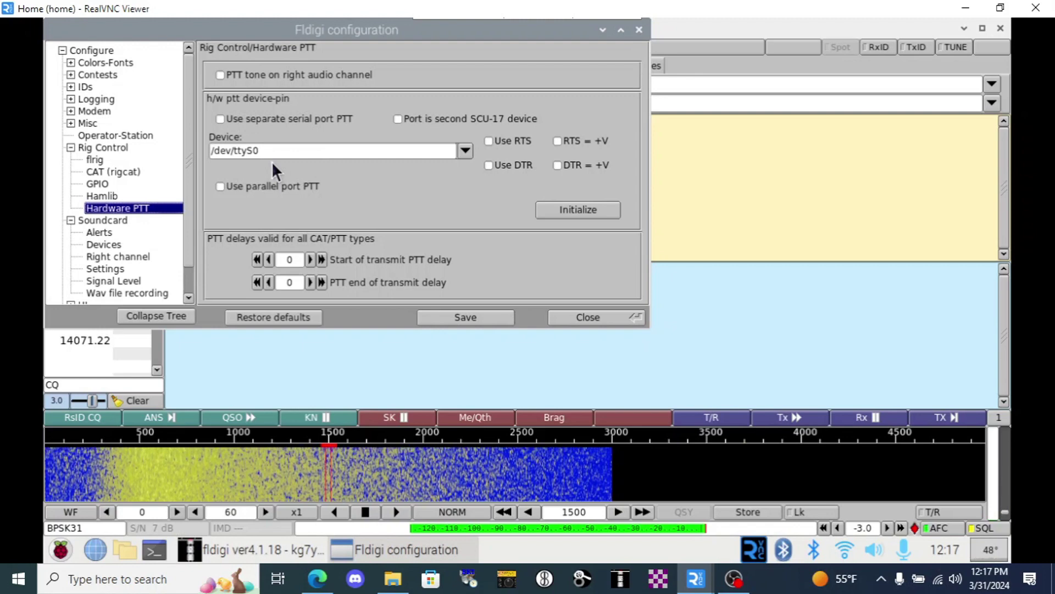
{"action": "left_click", "coordinate": [219, 118]}
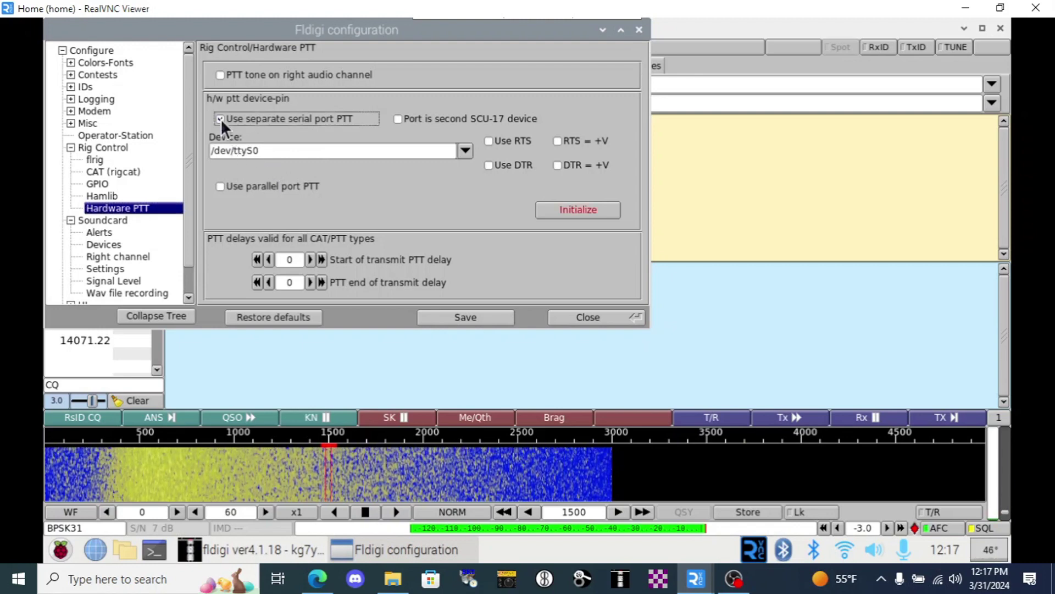
{"action": "left_click", "coordinate": [487, 141]}
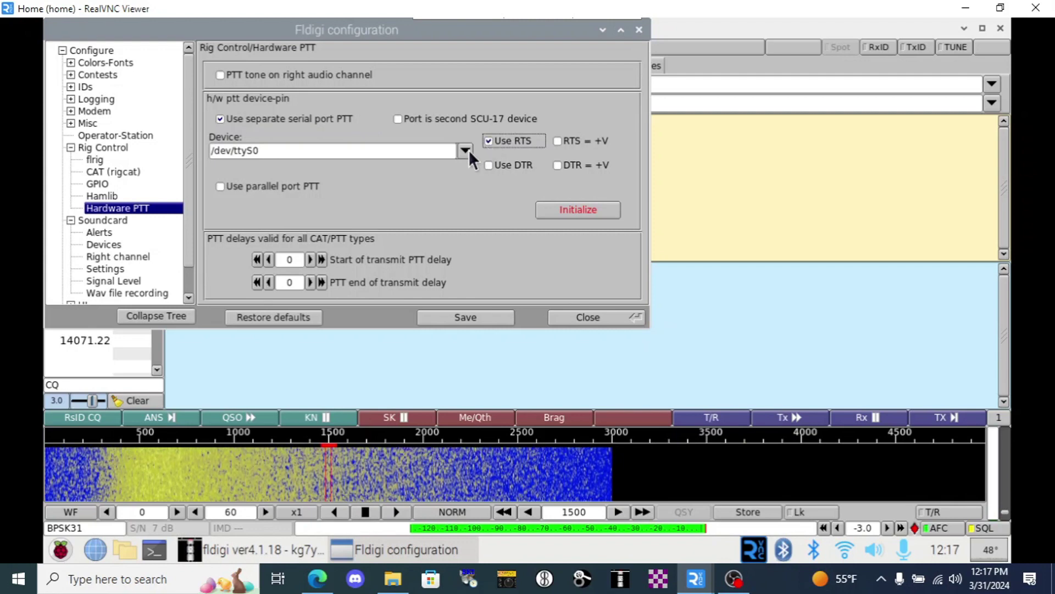
- Set the PTT device to the /dev/serial/by-id/usb-Silicon_Labs_CP2102N_USB_to_UART entry and initialize it
{"action": "left_click", "coordinate": [467, 150]}
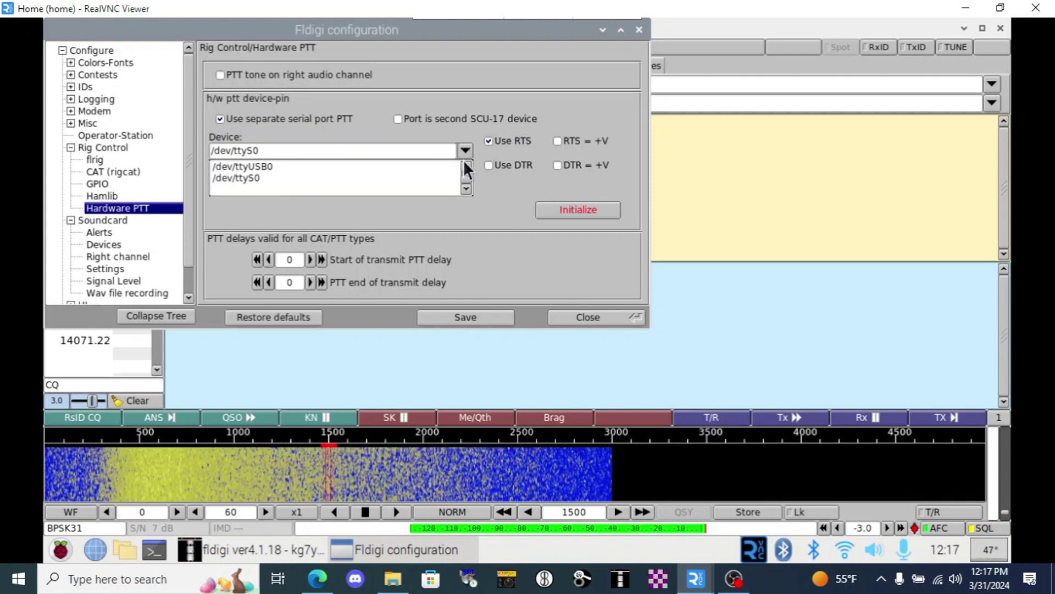
{"action": "left_click", "coordinate": [465, 163]}
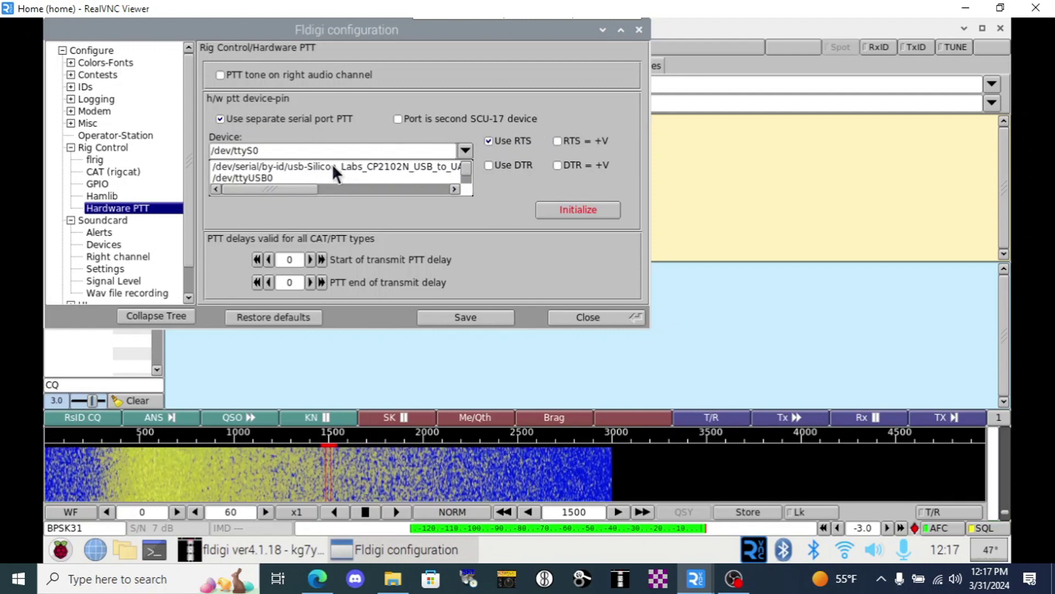
{"action": "left_click", "coordinate": [351, 165]}
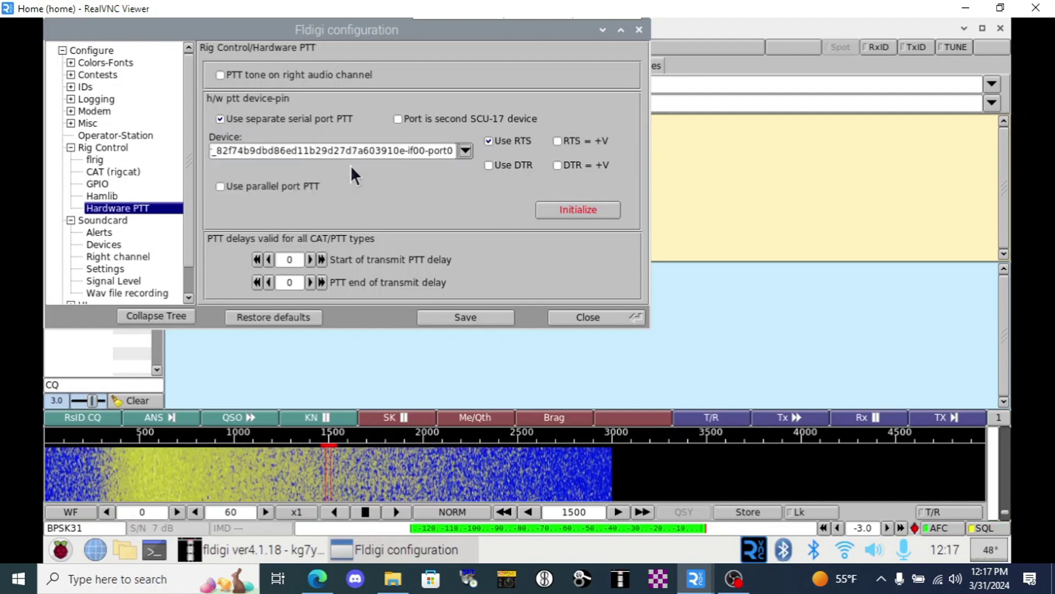
{"action": "left_click", "coordinate": [552, 209]}
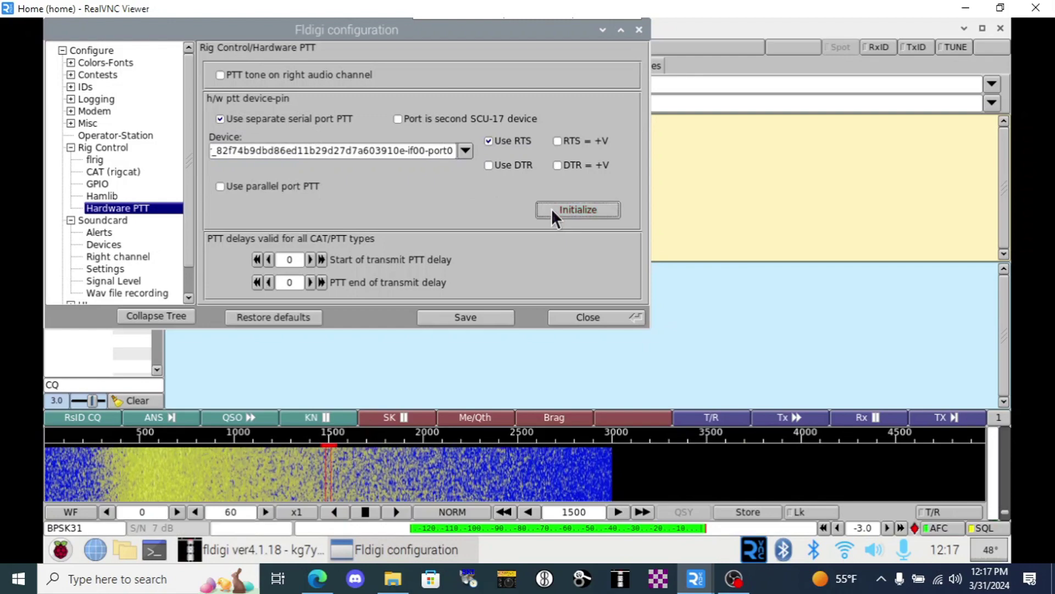
- Read the checklist's troubleshooting and appearance customization notes in the browser, and return to the Fldigi configuration on the remote desktop
{"action": "left_click", "coordinate": [318, 579]}
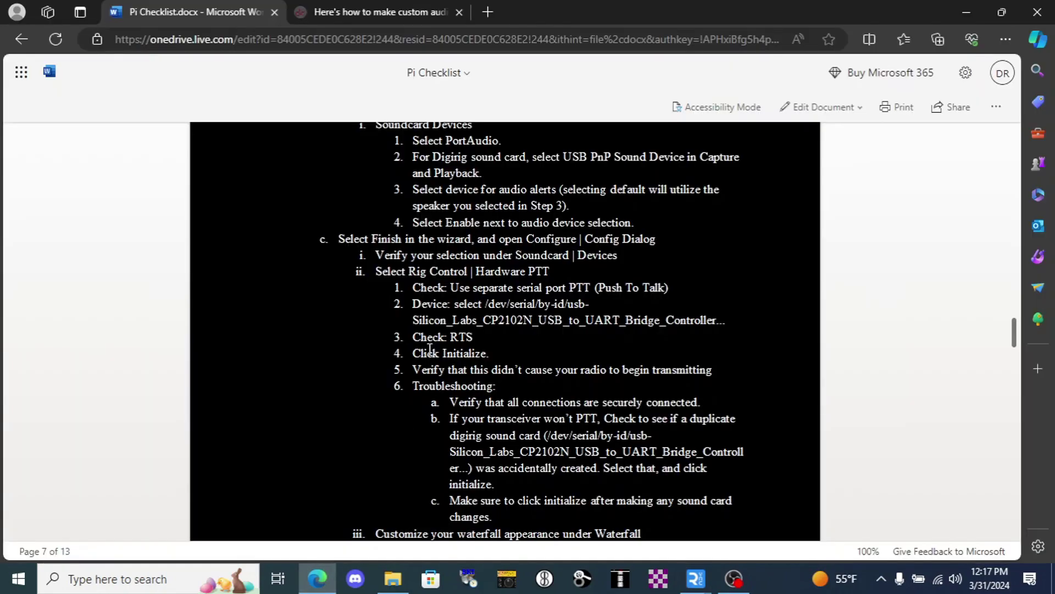
{"action": "scroll", "coordinate": [429, 349], "scroll_direction": "down", "scroll_amount": 3}
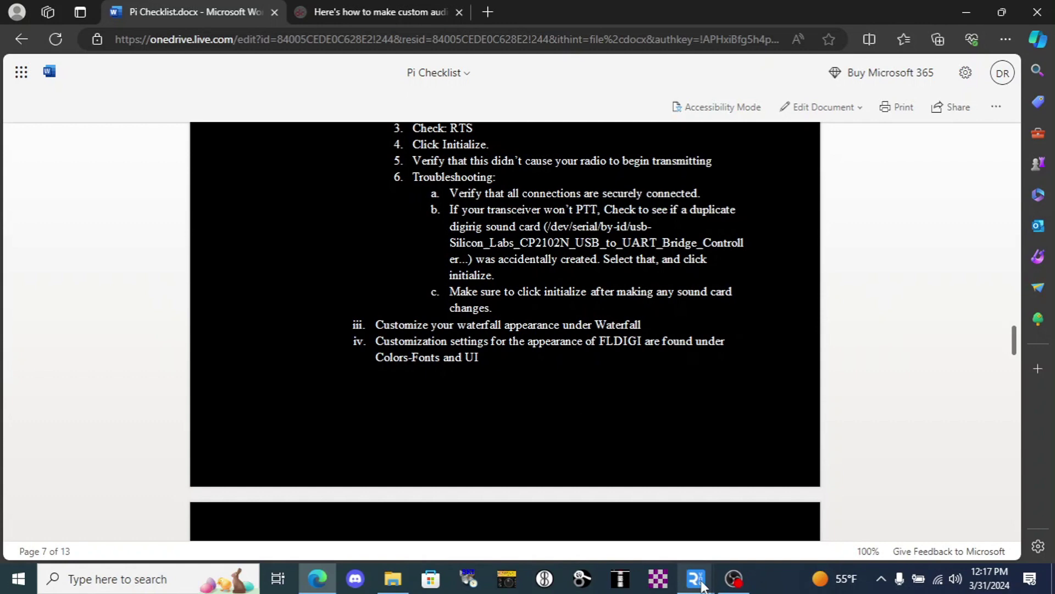
{"action": "mouse_move", "coordinate": [702, 587]}
{"action": "left_click", "coordinate": [720, 508]}
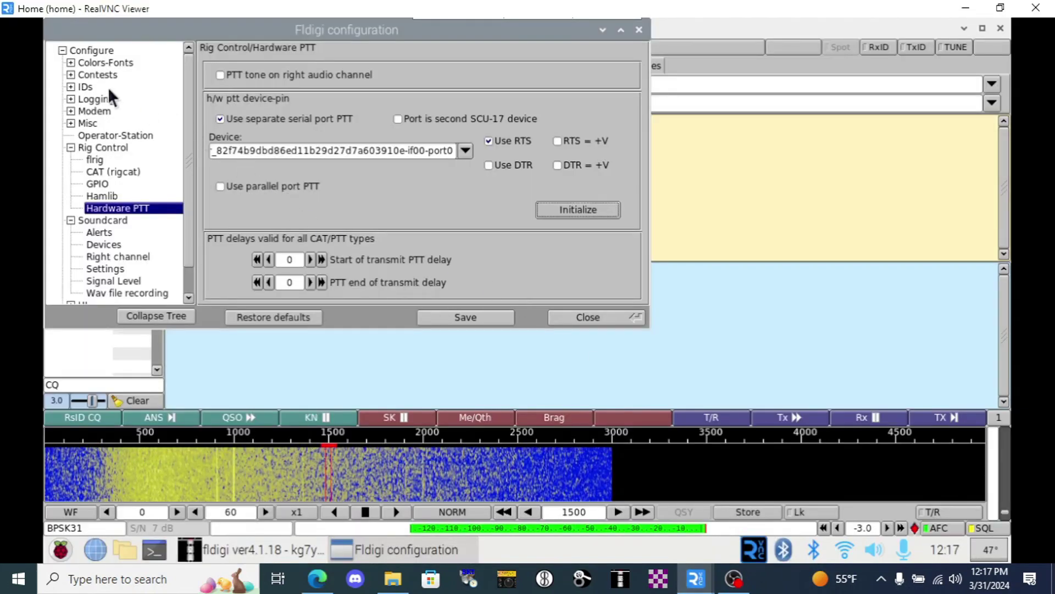
- Expand the IDs and Colors-Fonts groups in the configuration tree and review the Rx-Tx text appearance settings
{"action": "left_click", "coordinate": [70, 86]}
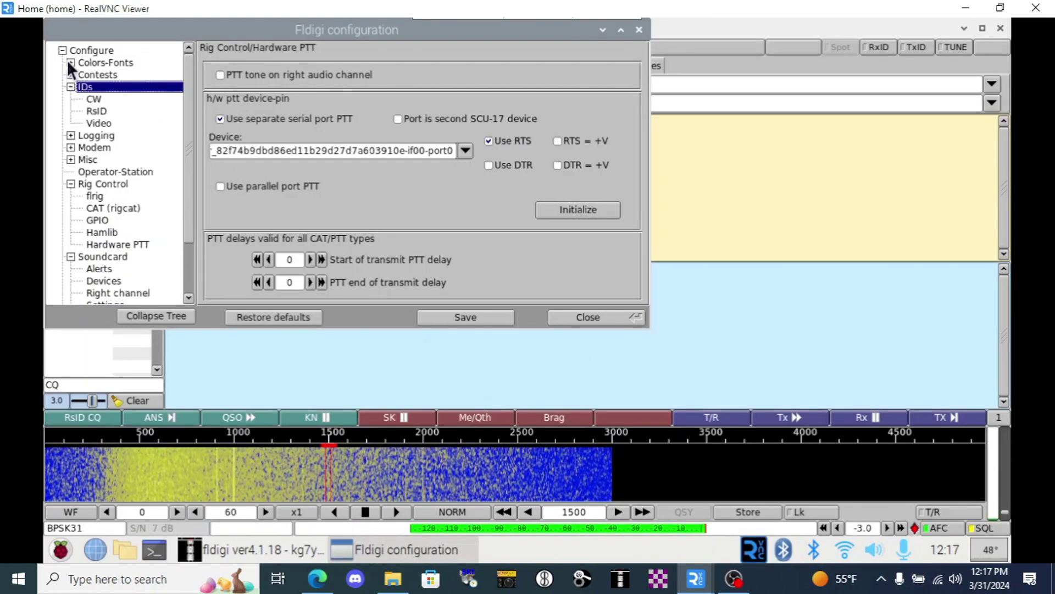
{"action": "left_click", "coordinate": [71, 62]}
{"action": "left_click", "coordinate": [92, 122]}
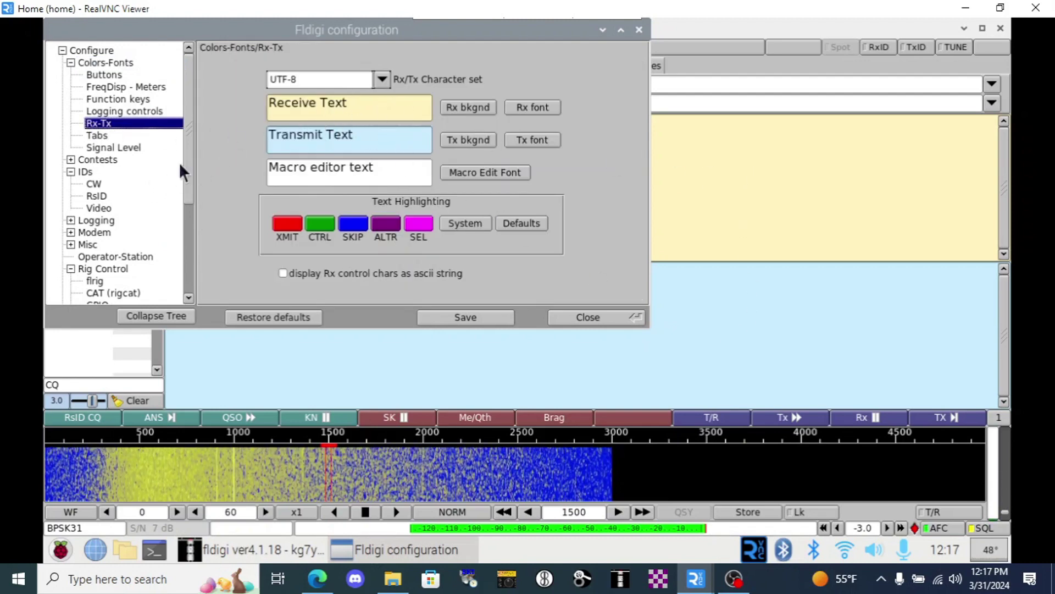
- Load the green1.pal color palette in the Waterfall Display settings
{"action": "scroll", "coordinate": [179, 162], "scroll_direction": "down", "scroll_amount": 5}
{"action": "left_click", "coordinate": [70, 285]}
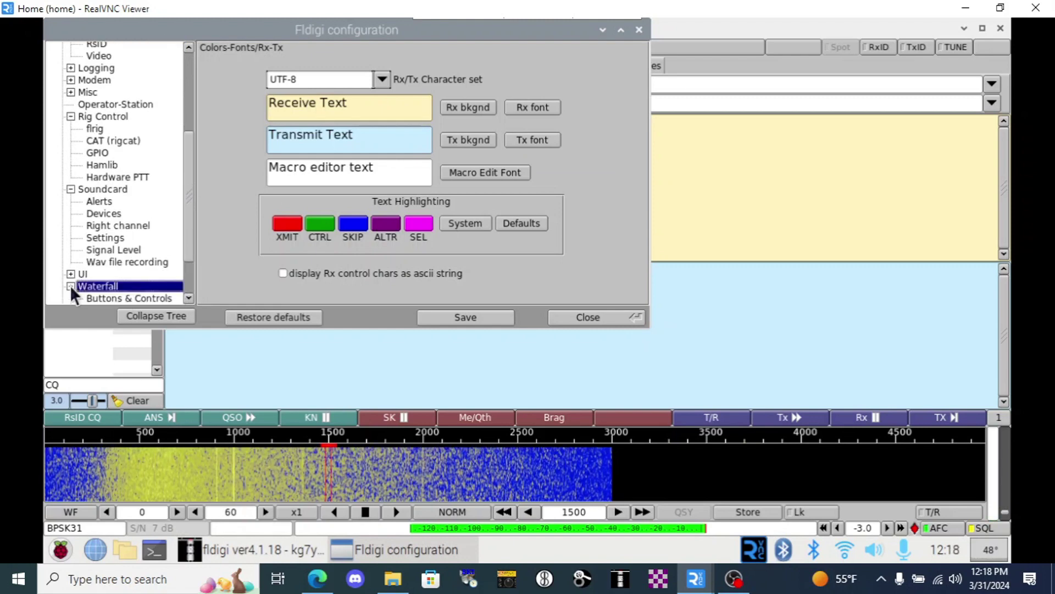
{"action": "scroll", "coordinate": [186, 229], "scroll_direction": "down", "scroll_amount": 5}
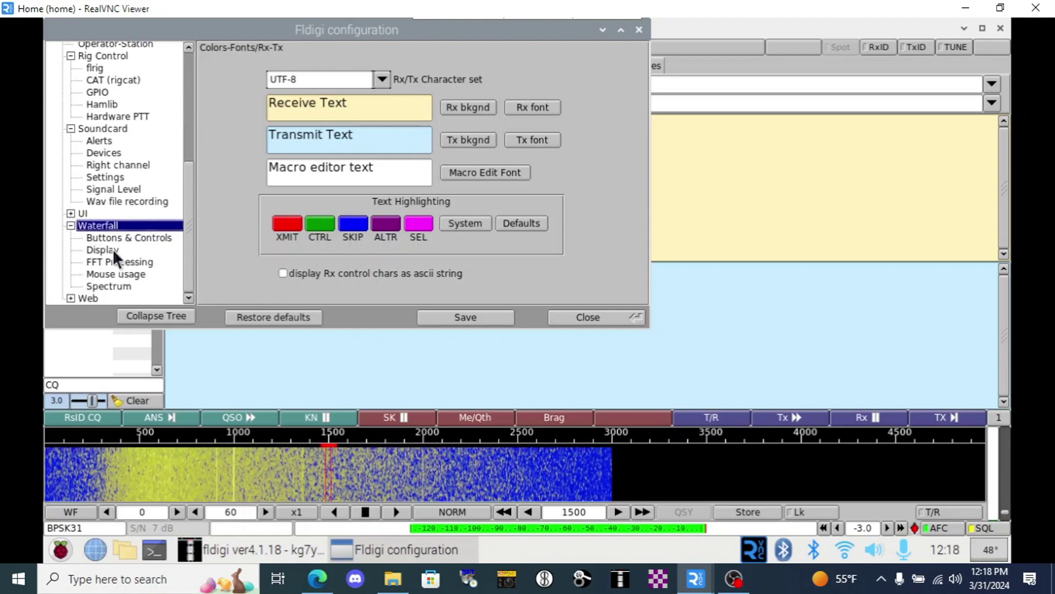
{"action": "left_click", "coordinate": [113, 249]}
{"action": "left_click", "coordinate": [554, 97]}
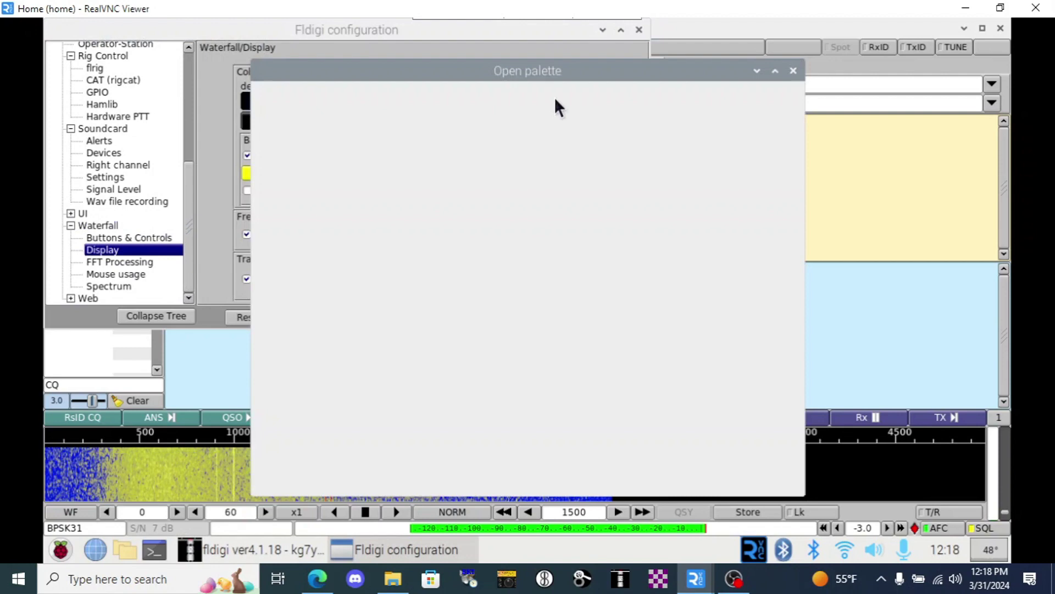
{"action": "scroll", "coordinate": [456, 283], "scroll_direction": "down", "scroll_amount": 2}
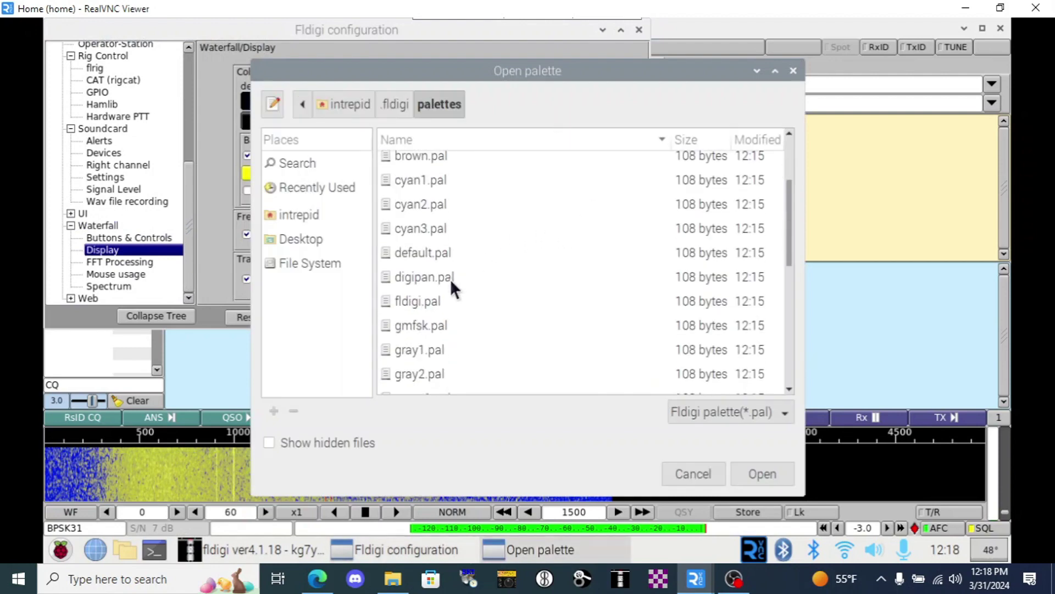
{"action": "scroll", "coordinate": [446, 279], "scroll_direction": "down", "scroll_amount": 3}
{"action": "left_click", "coordinate": [434, 327]}
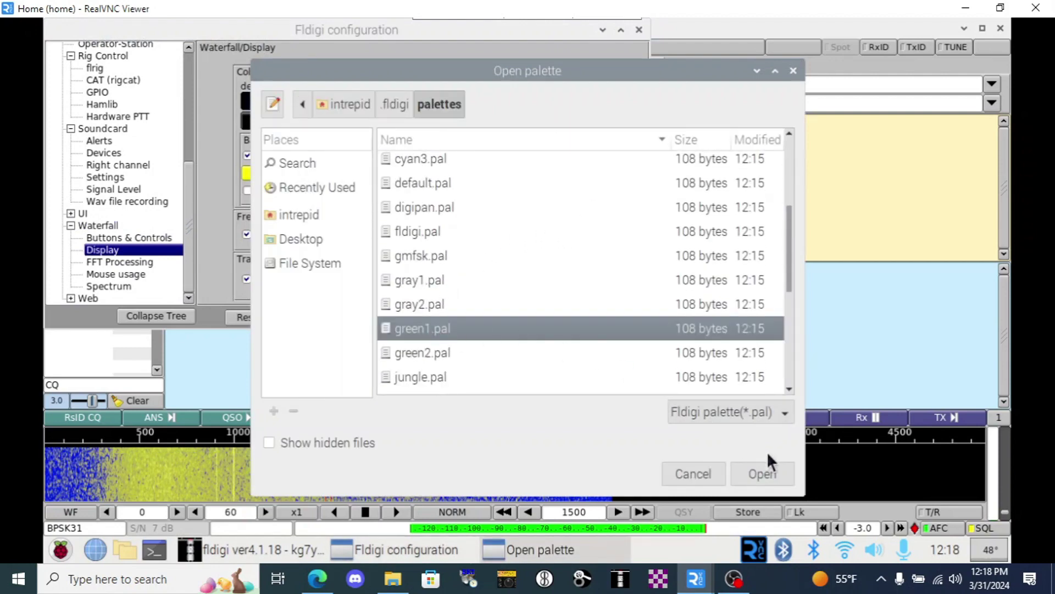
{"action": "left_click", "coordinate": [774, 476]}
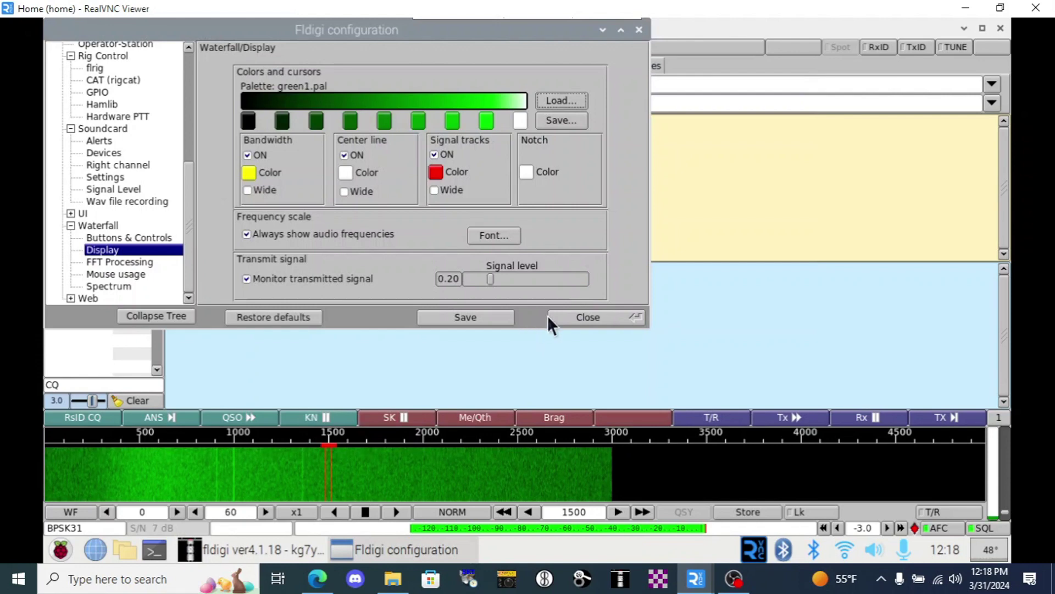
- In Waterfall FFT Processing, set the waterfall height to 100 pixels and the limits to 500 lower and 2200 upper, and save
{"action": "left_click", "coordinate": [135, 261]}
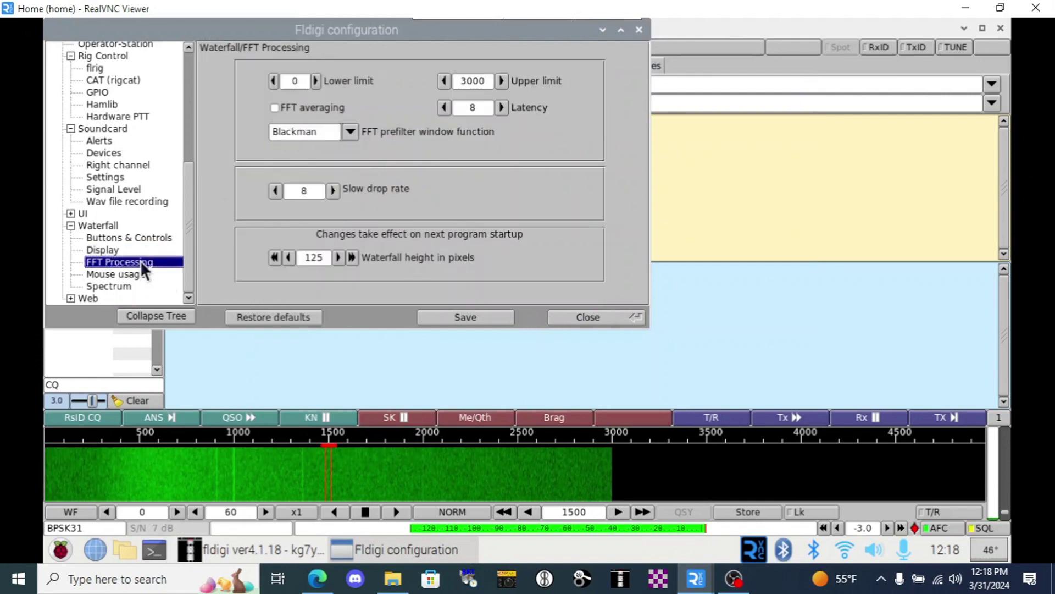
{"action": "left_click", "coordinate": [277, 257]}
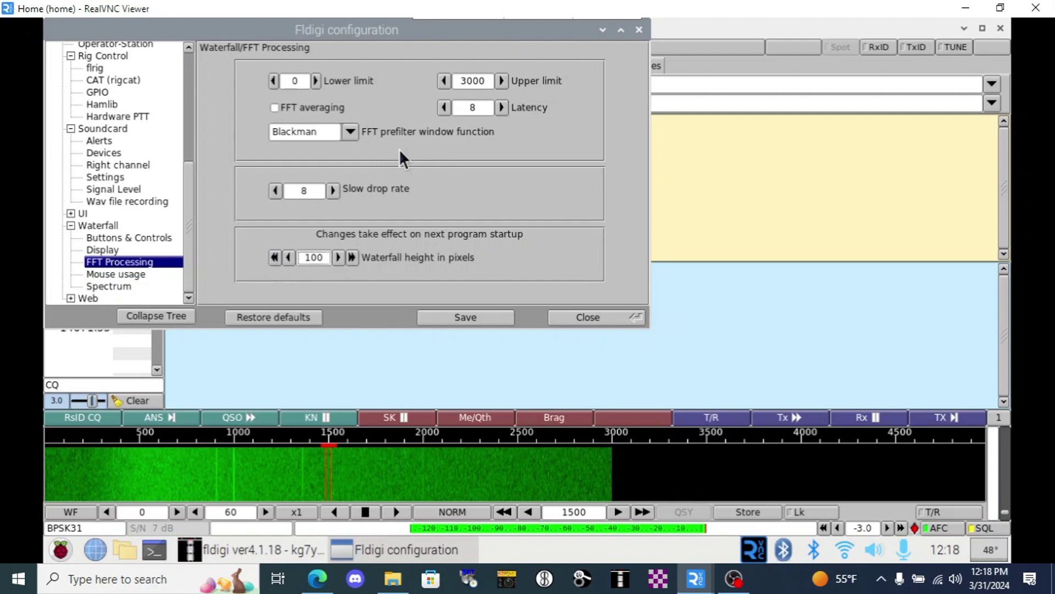
{"action": "left_click", "coordinate": [317, 81]}
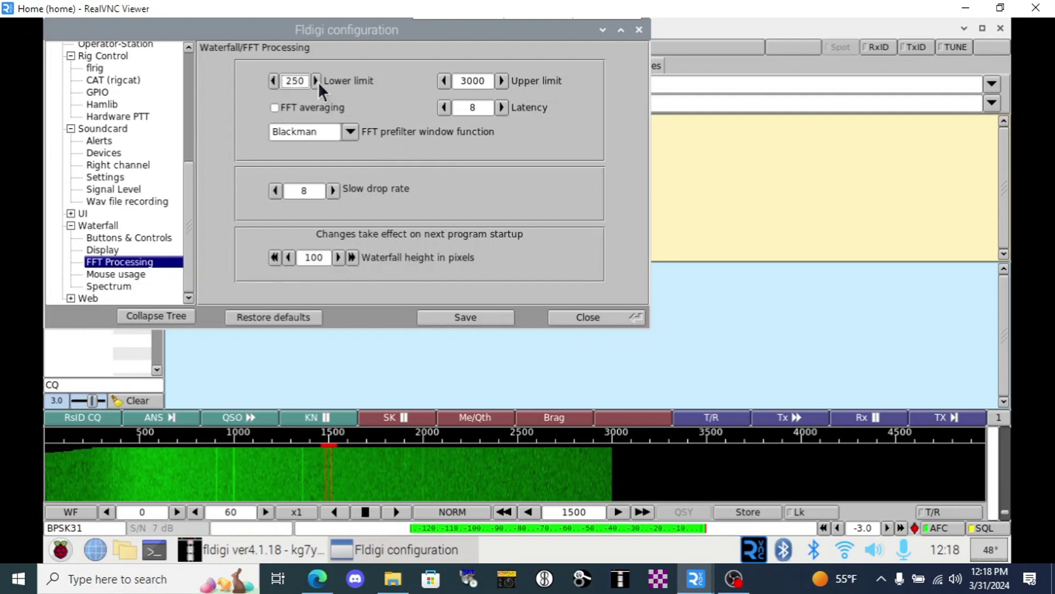
{"action": "left_click", "coordinate": [443, 82]}
{"action": "left_click", "coordinate": [443, 81]}
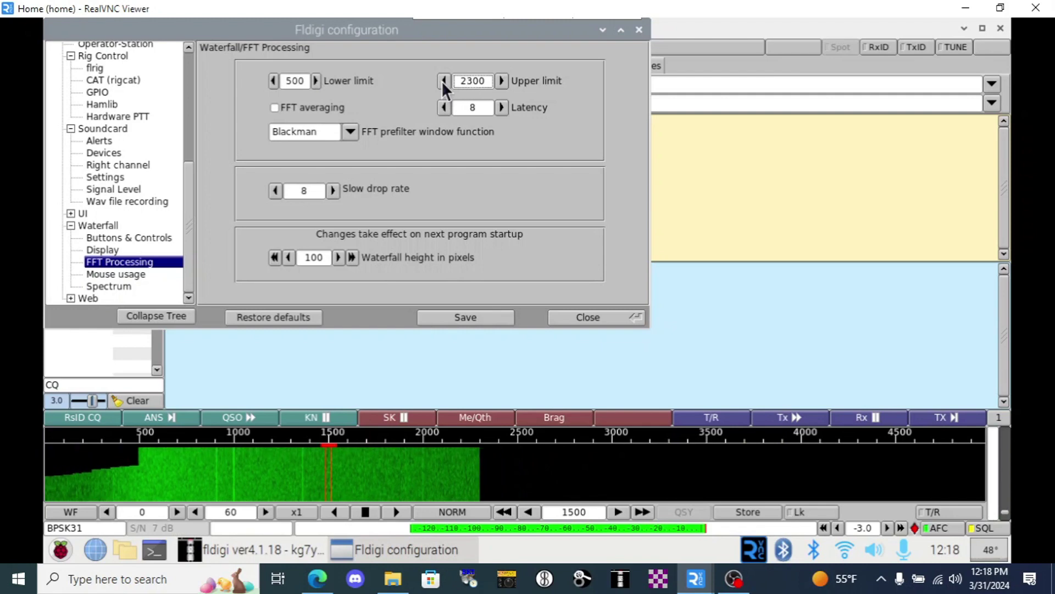
{"action": "left_click", "coordinate": [444, 81]}
{"action": "left_click", "coordinate": [456, 314]}
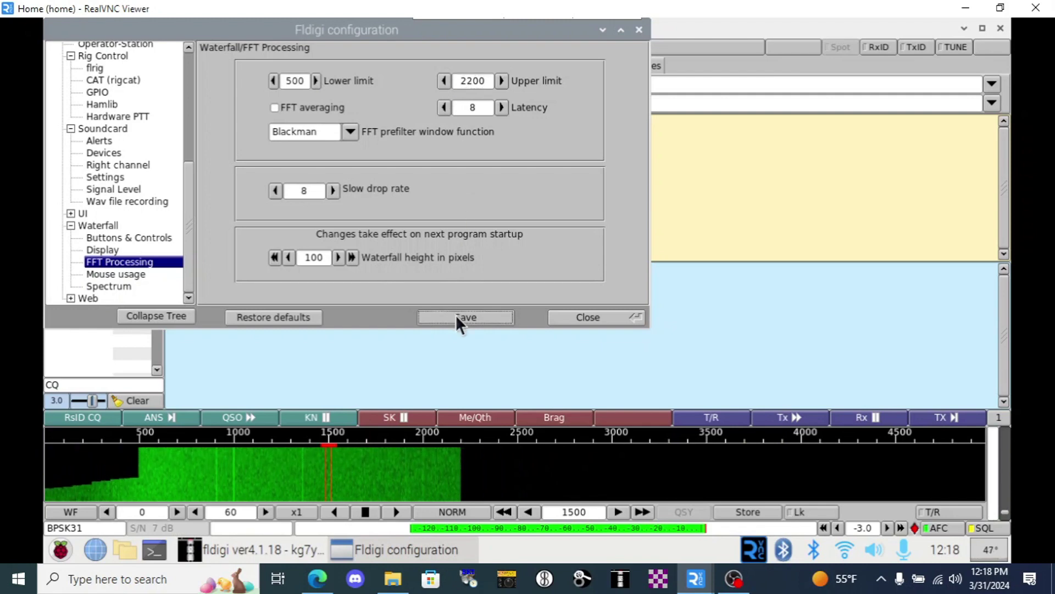
- Set the waterfall magnification in the main Fldigi window to x4 and return to the configuration dialog
{"action": "left_click", "coordinate": [296, 513]}
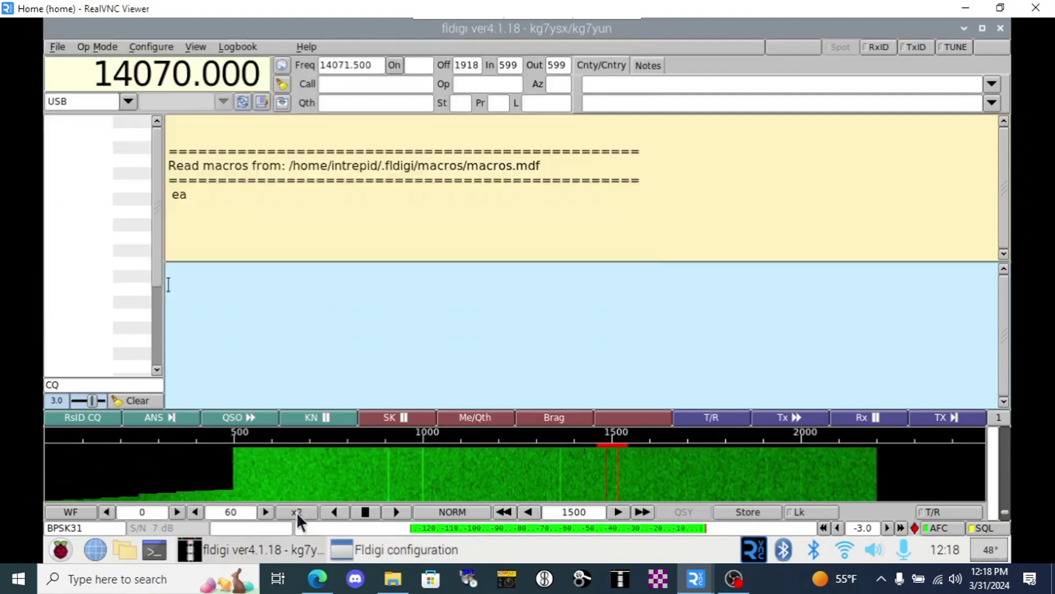
{"action": "left_click", "coordinate": [295, 512]}
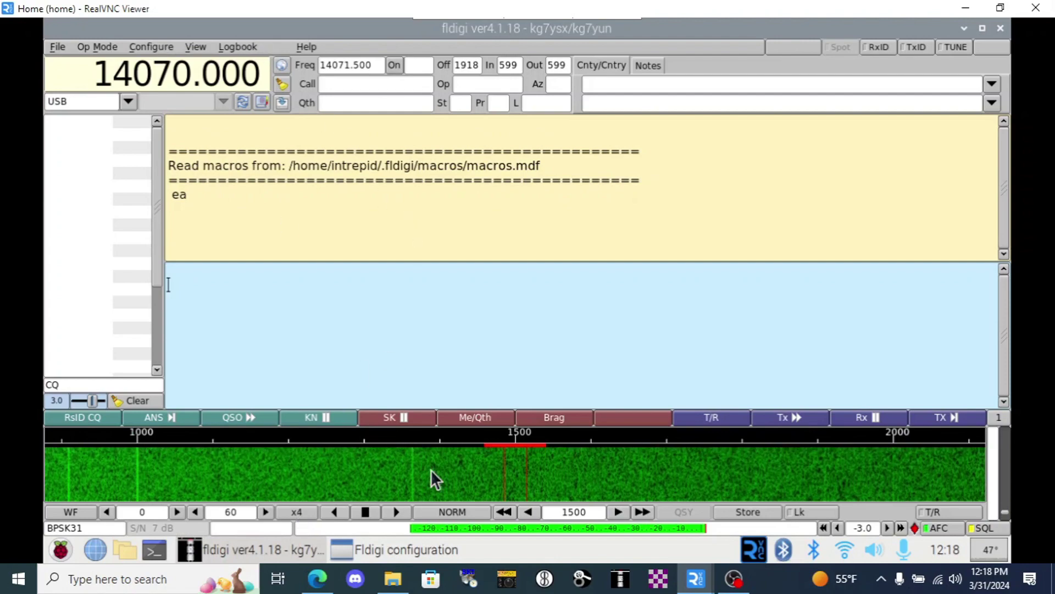
{"action": "left_click", "coordinate": [392, 550]}
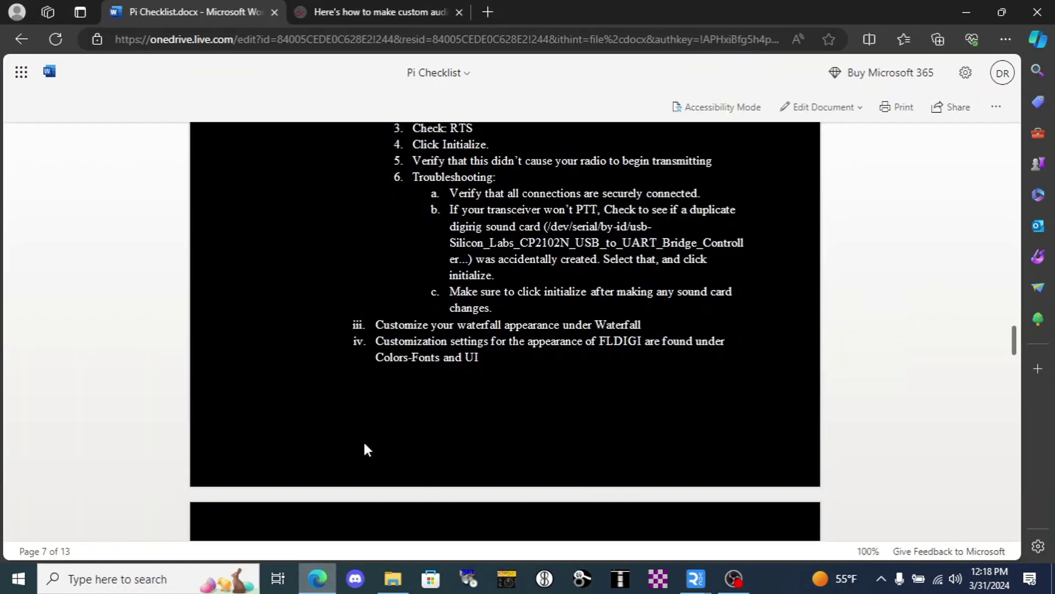
- Read the checklist's notes on the Pre-Signal Tone and waterfall setup in the browser, and return to the Home remote desktop
{"action": "scroll", "coordinate": [434, 316], "scroll_direction": "down", "scroll_amount": 4}
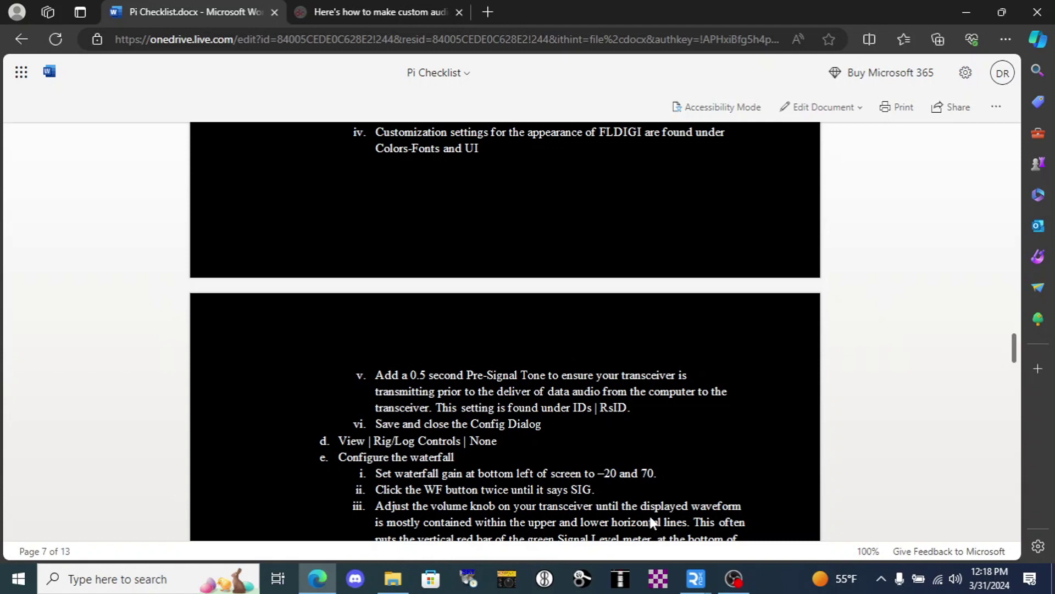
{"action": "mouse_move", "coordinate": [695, 578]}
{"action": "left_click", "coordinate": [748, 511]}
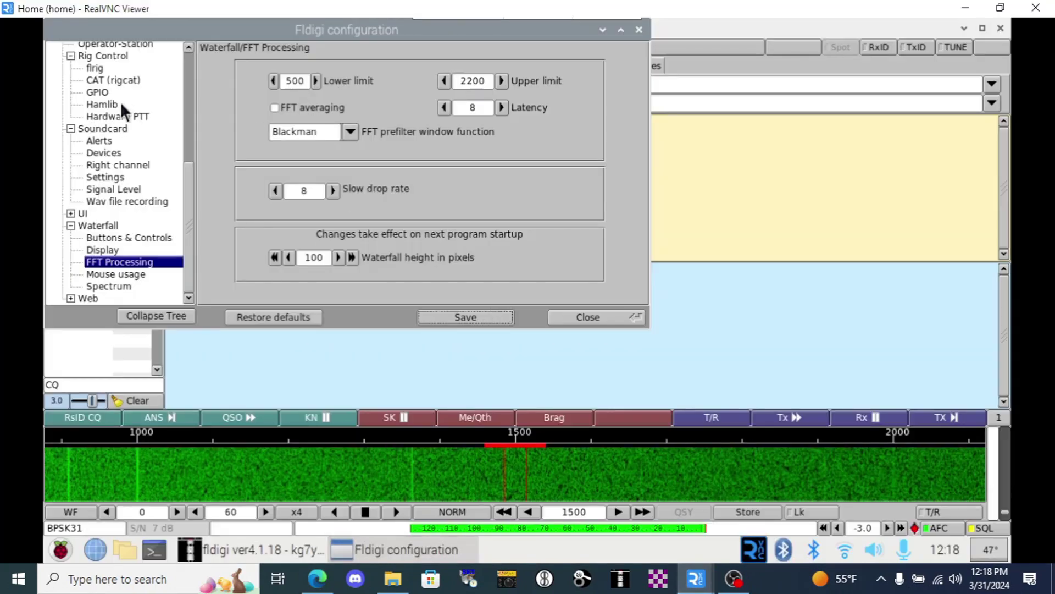
- Set the Pre-Signal Tone to 0.5 seconds in the RsID settings under IDs and save the configuration
{"action": "left_click", "coordinate": [189, 94]}
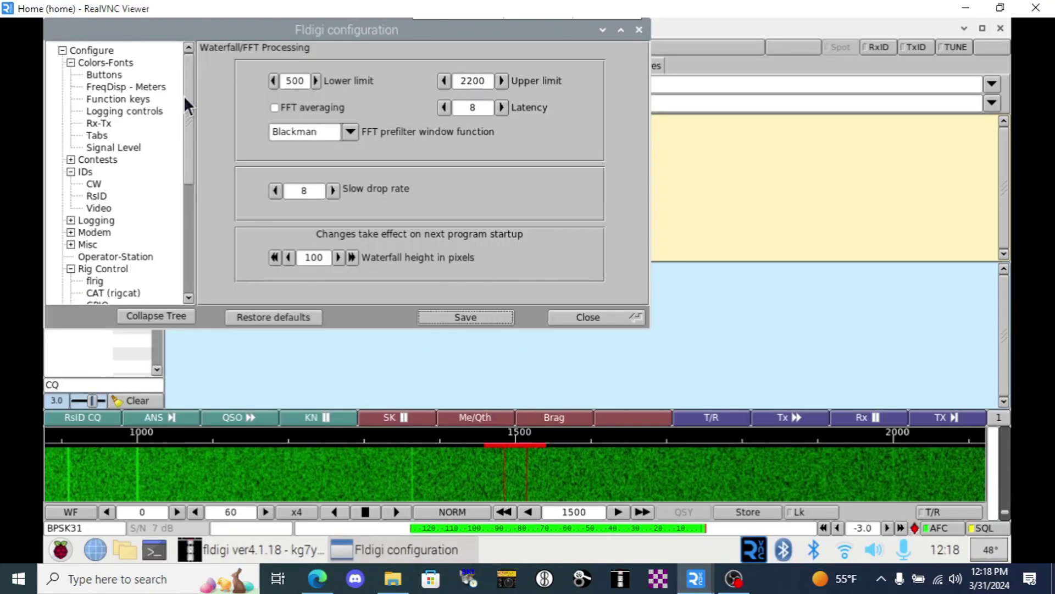
{"action": "left_click", "coordinate": [94, 195]}
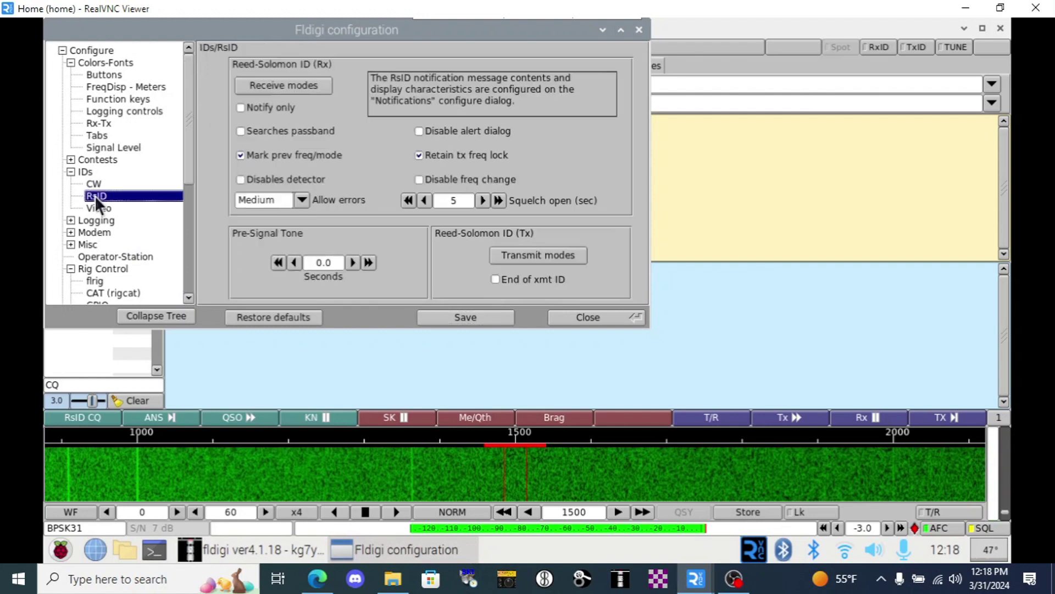
{"action": "left_click", "coordinate": [353, 262]}
{"action": "left_click", "coordinate": [353, 262]}
{"action": "left_click", "coordinate": [353, 262]}
{"action": "left_click", "coordinate": [353, 262]}
{"action": "left_click", "coordinate": [353, 262]}
{"action": "left_click", "coordinate": [353, 262]}
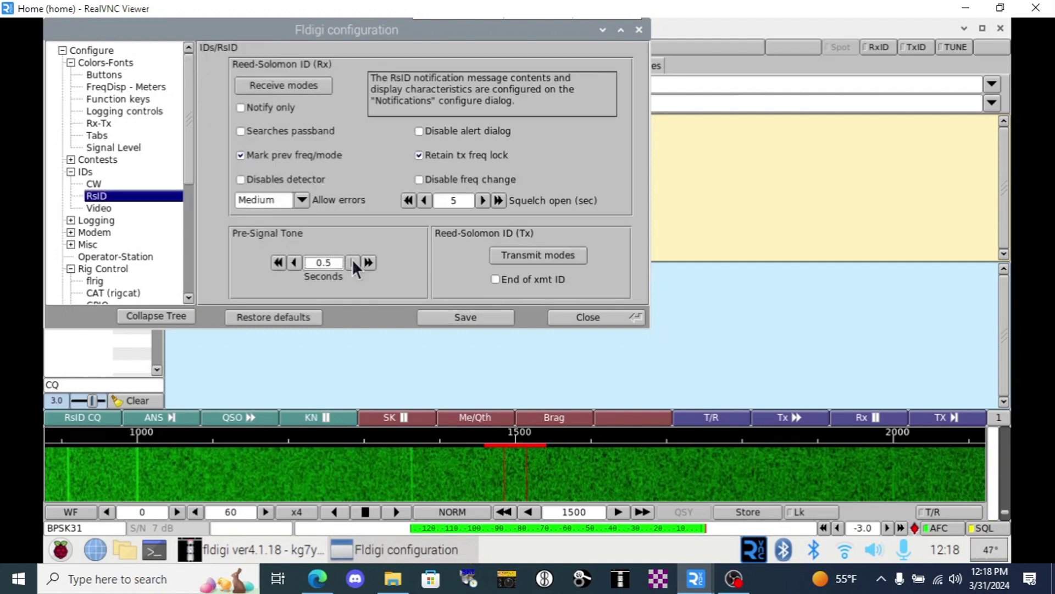
{"action": "left_click", "coordinate": [294, 262]}
{"action": "left_click", "coordinate": [458, 313]}
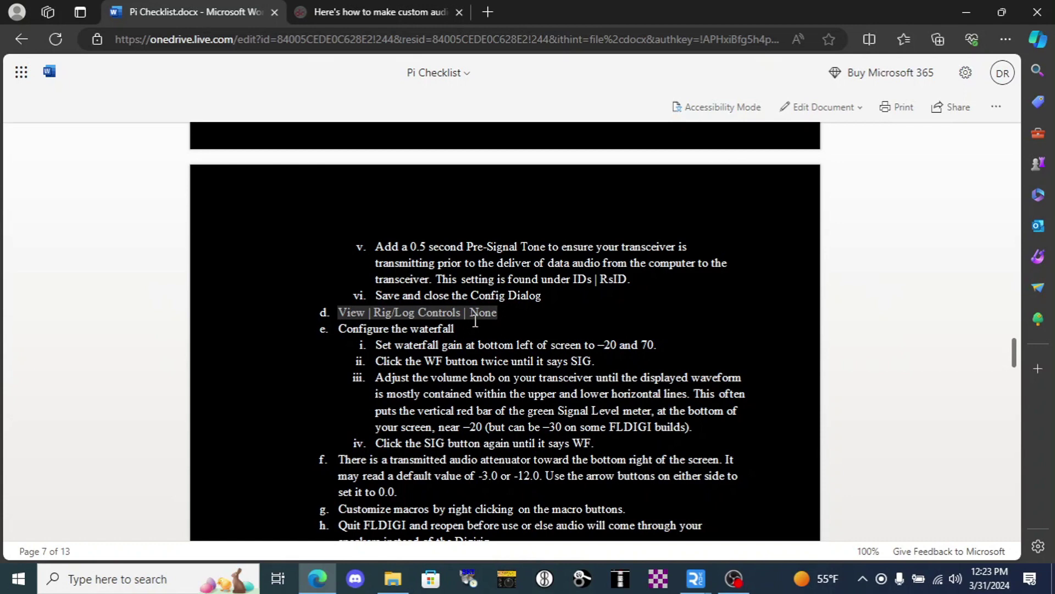
- On the Home remote desktop, set Fldigi's Rig/Log Controls view to None and the transmitted audio attenuator to 0.0
{"action": "left_click", "coordinate": [696, 579]}
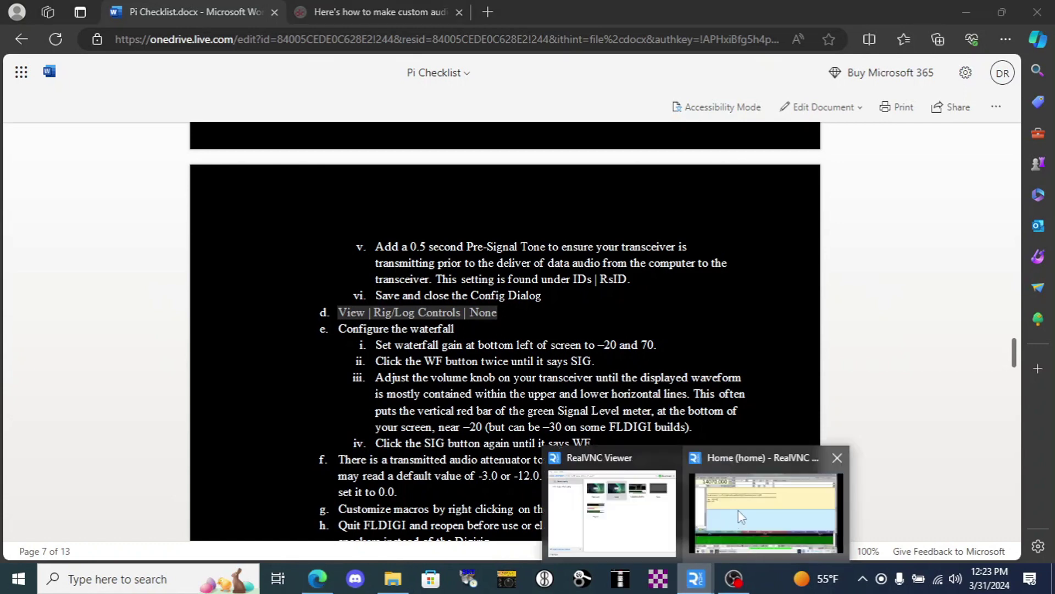
{"action": "left_click", "coordinate": [758, 516]}
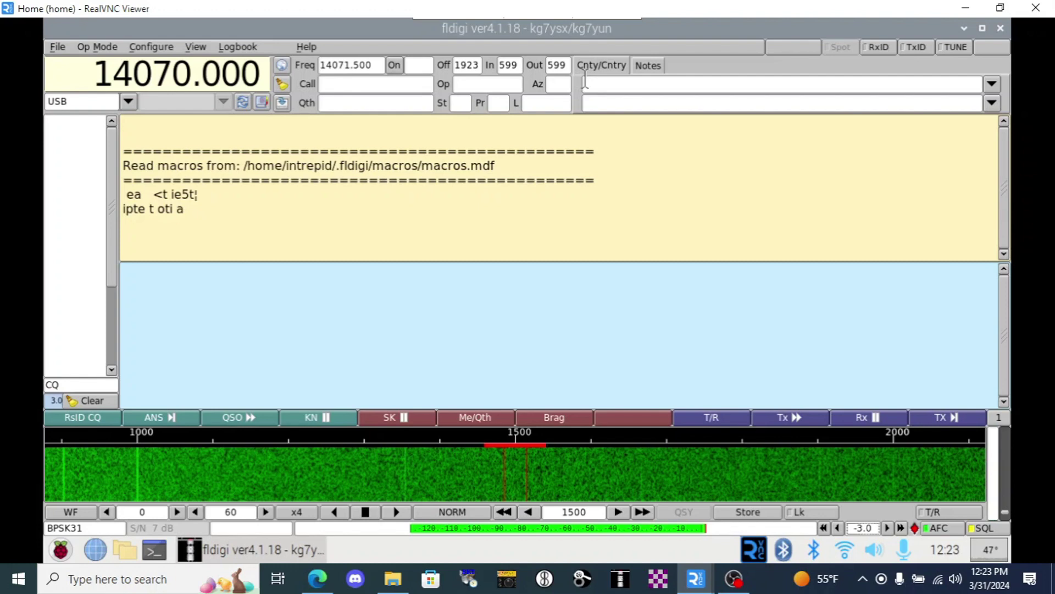
{"action": "left_click", "coordinate": [196, 46]}
{"action": "mouse_move", "coordinate": [278, 245]}
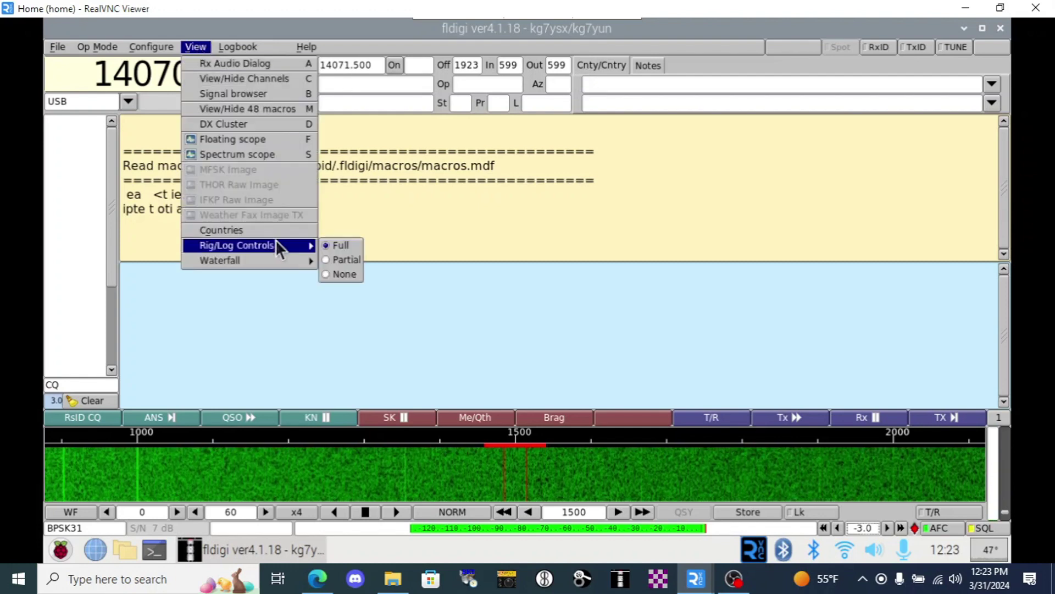
{"action": "left_click", "coordinate": [328, 274]}
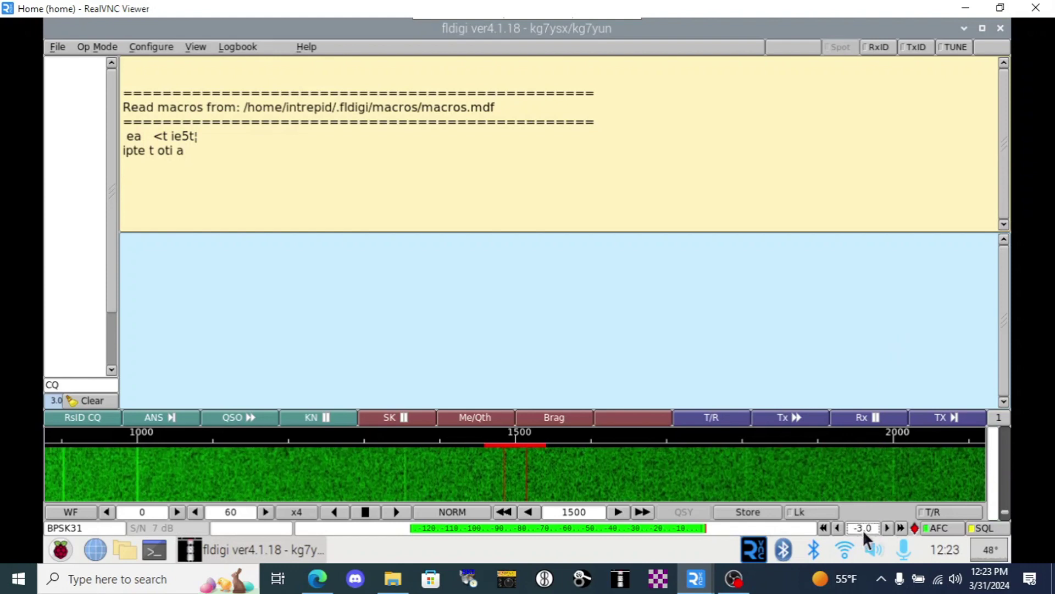
{"action": "left_click", "coordinate": [901, 528]}
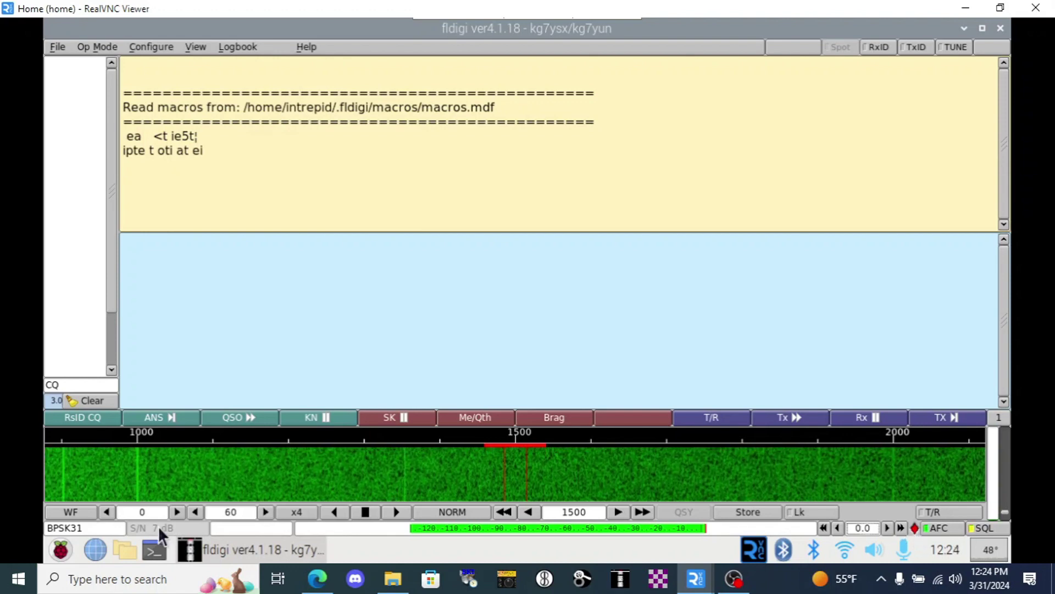
- Lower the first waterfall gain value, beside the WF mode control, to -20
{"action": "left_click", "coordinate": [107, 511]}
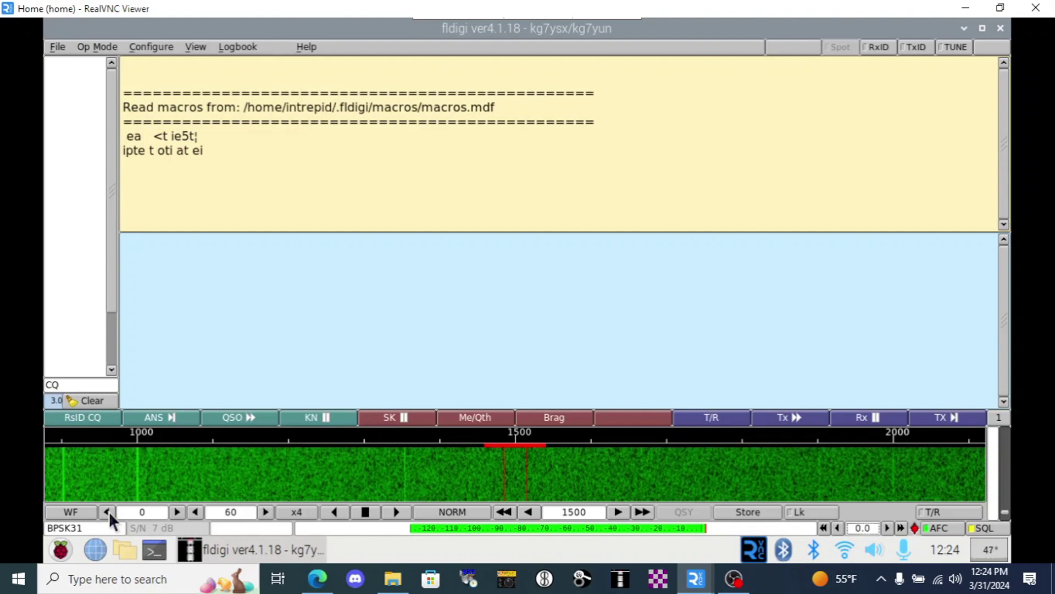
{"action": "left_click", "coordinate": [108, 511]}
{"action": "left_click", "coordinate": [108, 511]}
{"action": "left_click", "coordinate": [108, 511]}
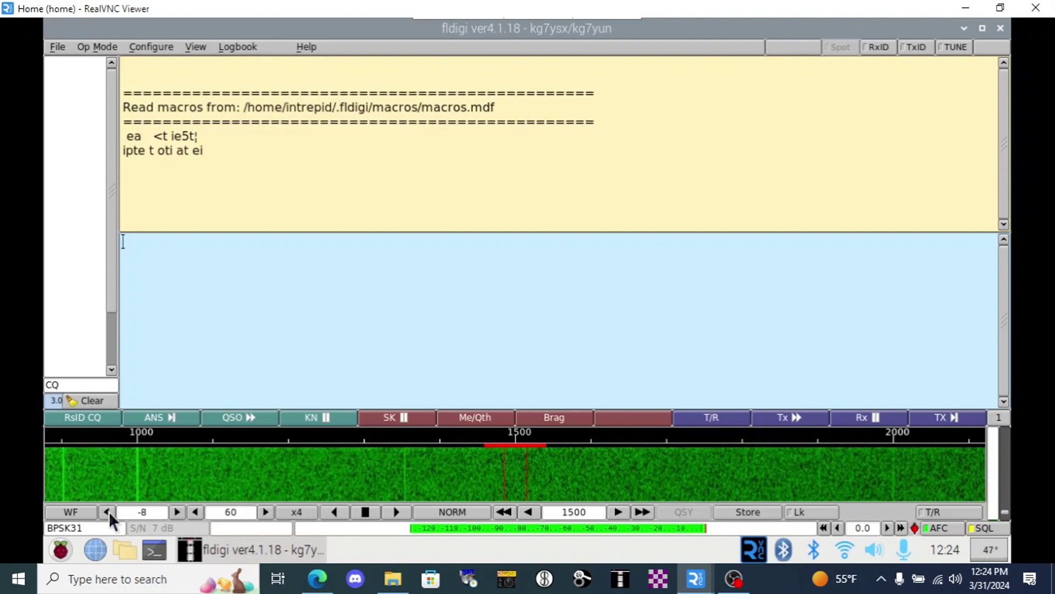
{"action": "left_click", "coordinate": [108, 511]}
{"action": "left_click", "coordinate": [107, 511]}
{"action": "left_click", "coordinate": [108, 511]}
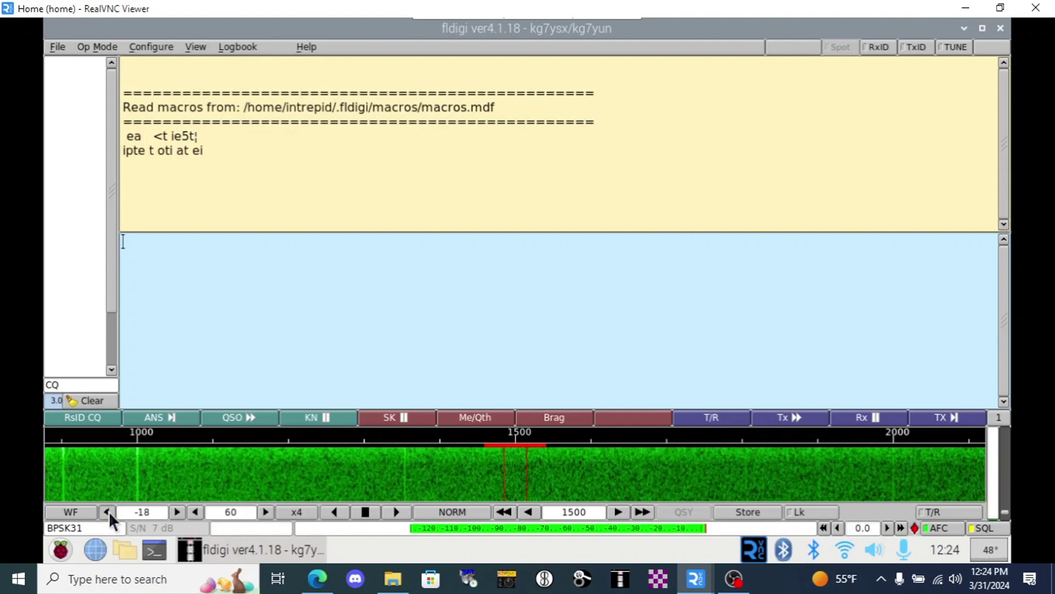
{"action": "left_click", "coordinate": [108, 511]}
{"action": "left_click", "coordinate": [108, 511]}
- Raise the second waterfall gain value, beside the x4 magnification control, to 70
{"action": "left_click", "coordinate": [264, 510]}
{"action": "left_click", "coordinate": [265, 511]}
{"action": "left_click", "coordinate": [265, 510]}
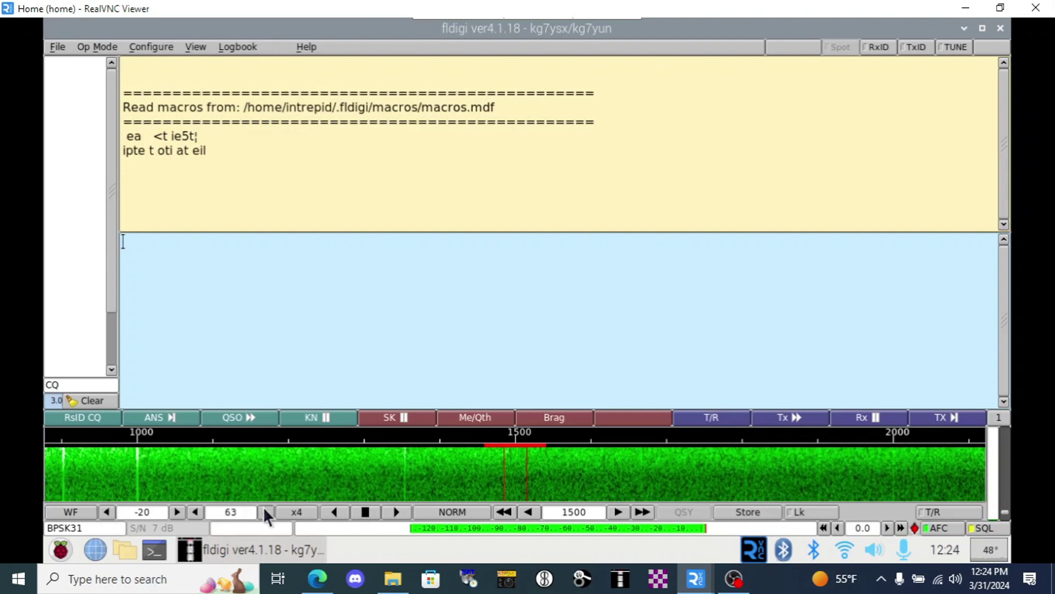
{"action": "left_click", "coordinate": [265, 511]}
{"action": "left_click", "coordinate": [264, 510]}
{"action": "left_click", "coordinate": [265, 510]}
{"action": "left_click", "coordinate": [264, 510]}
{"action": "left_click", "coordinate": [264, 510]}
{"action": "left_click", "coordinate": [264, 510]}
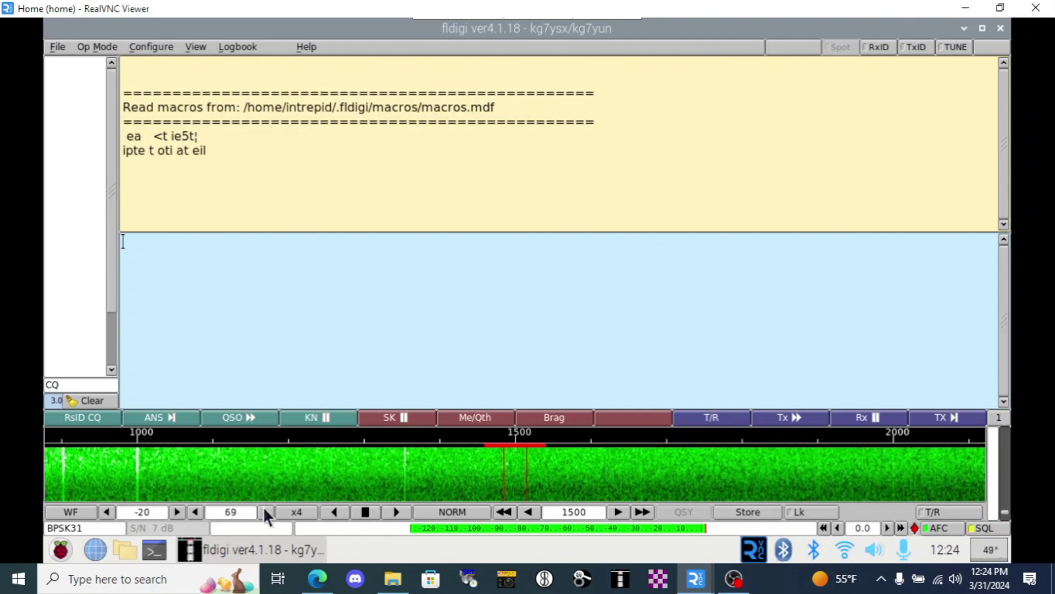
{"action": "left_click", "coordinate": [265, 510]}
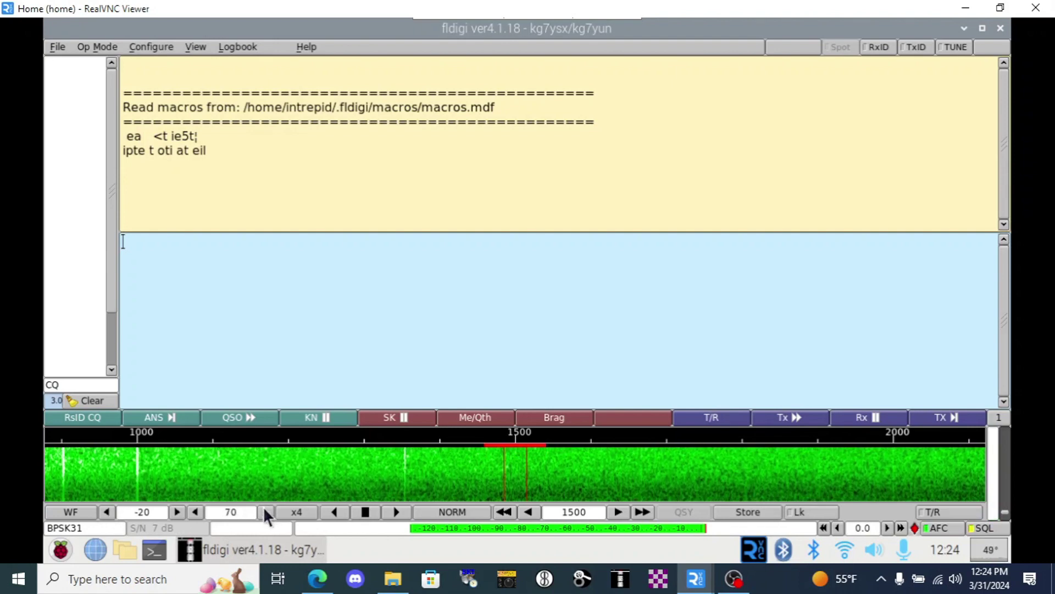
- Switch the waterfall display to SIG mode to check the received audio waveform level, and return it to WF mode
{"action": "left_click", "coordinate": [79, 510]}
{"action": "left_click", "coordinate": [79, 510]}
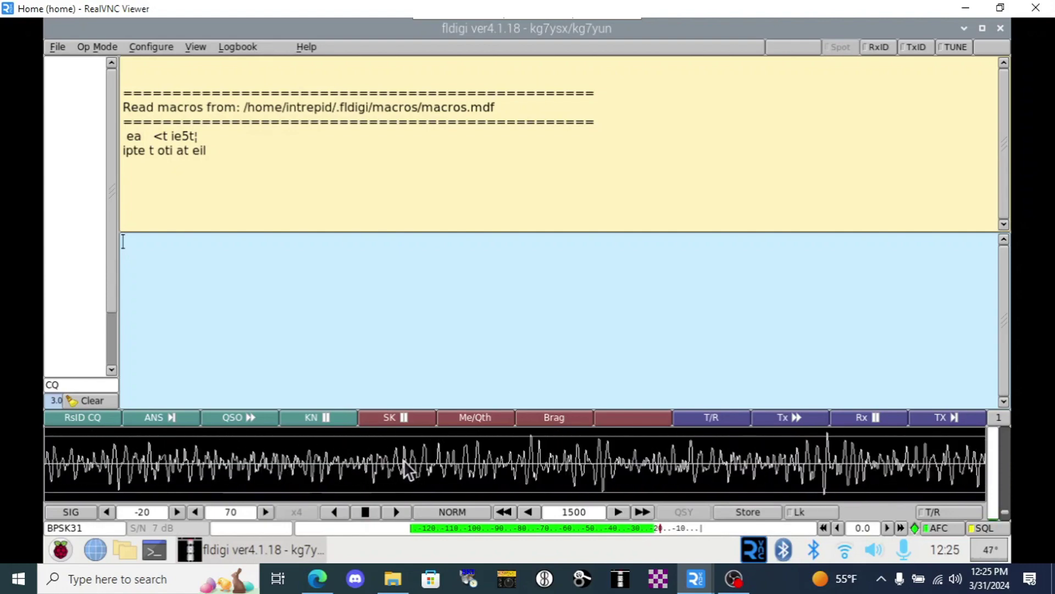
{"action": "left_click", "coordinate": [82, 512]}
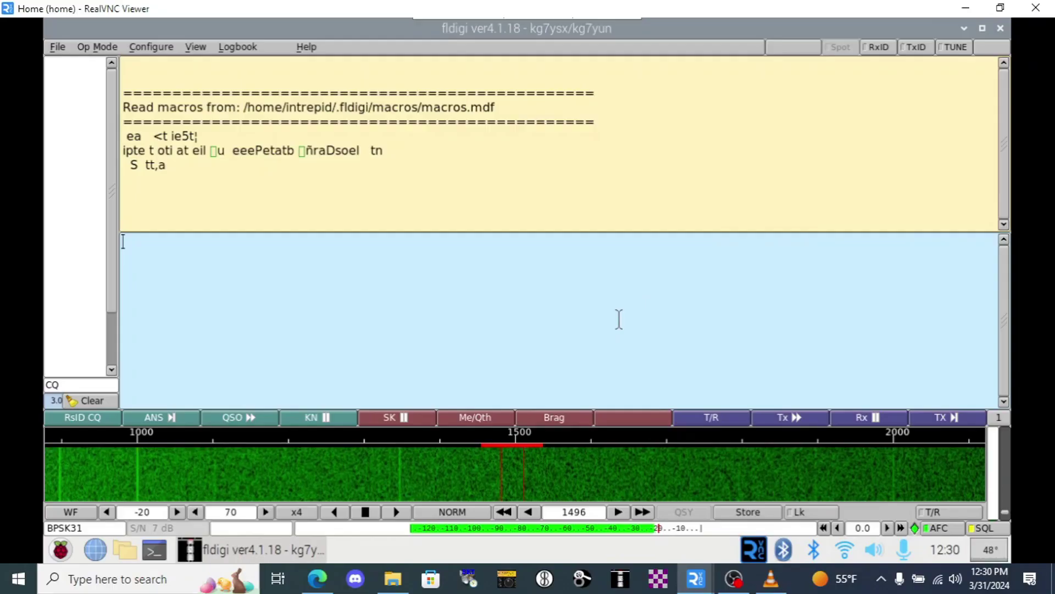
- Quit Fldigi, confirming the exit, and end the Raspberry Pi session through its shutdown options
{"action": "left_click", "coordinate": [999, 28]}
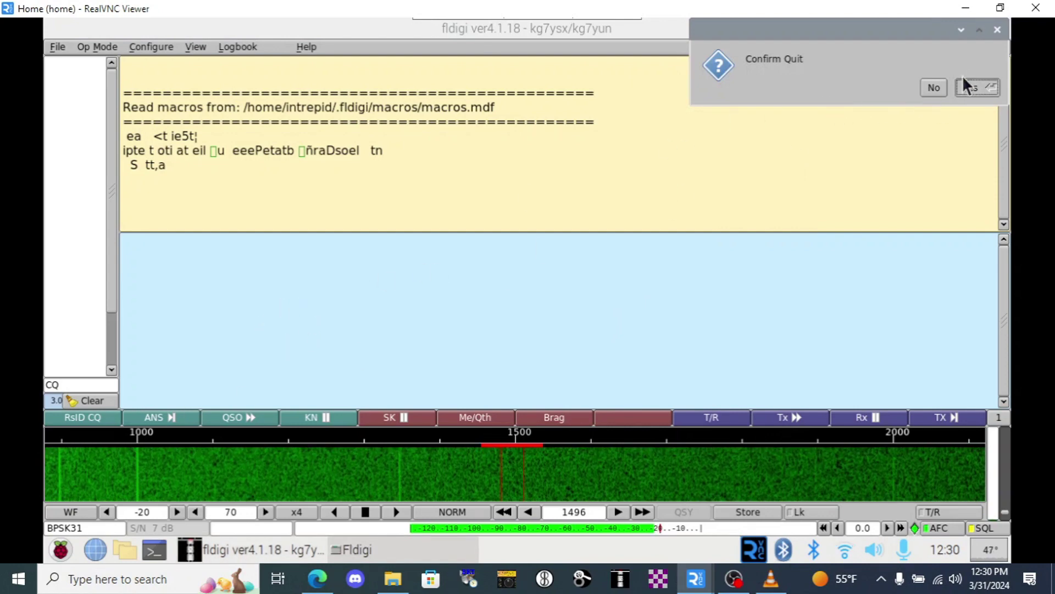
{"action": "left_click", "coordinate": [978, 83]}
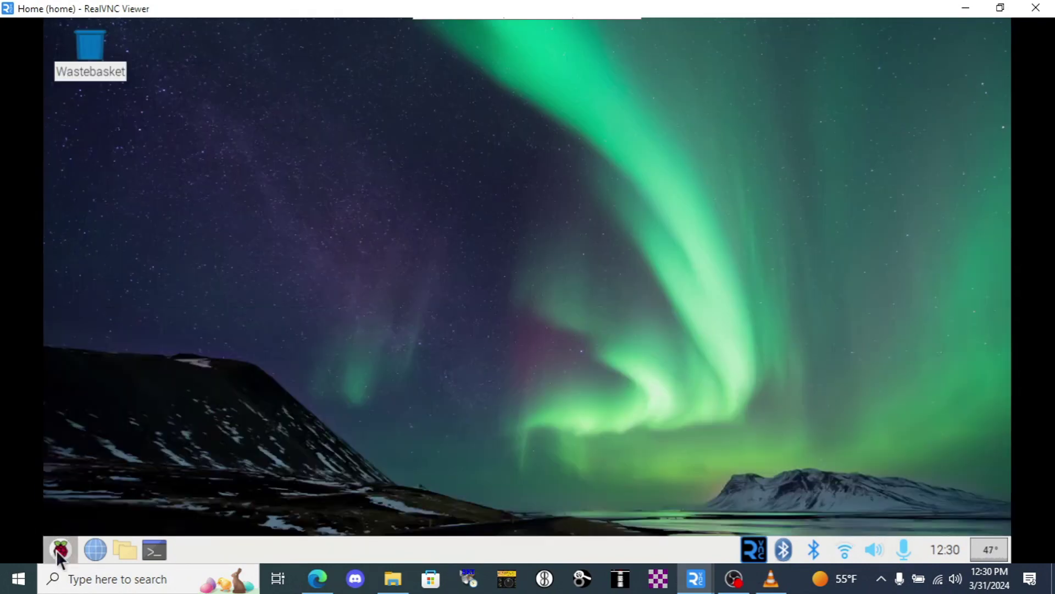
{"action": "left_click", "coordinate": [58, 552]}
{"action": "left_click", "coordinate": [104, 520]}
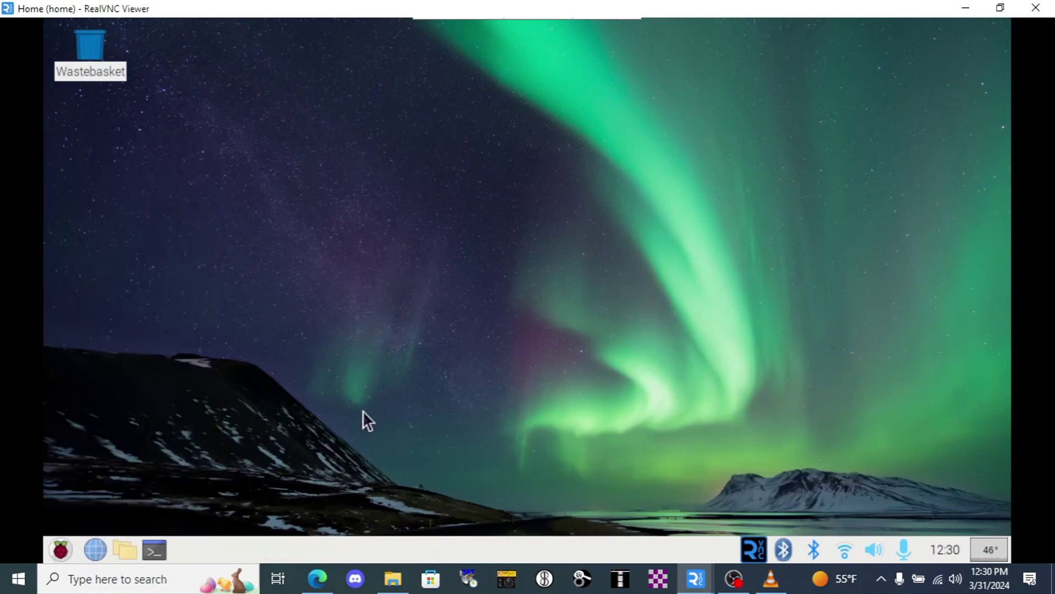
{"action": "left_click", "coordinate": [512, 300]}
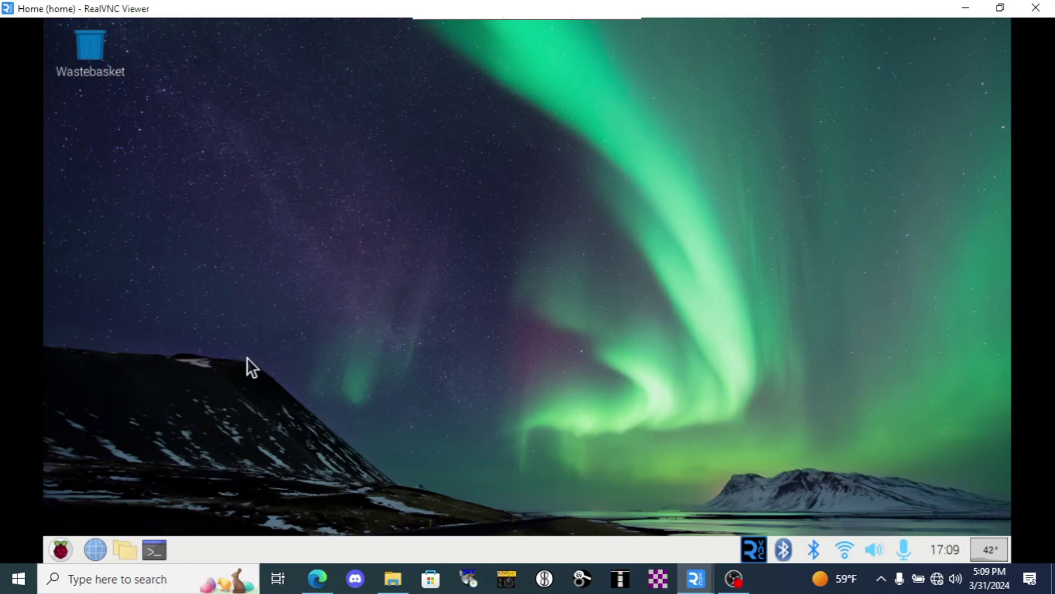
- Add a desktop shortcut for Fldigi from the Hamradio applications and launch Fldigi from that shortcut
{"action": "left_click", "coordinate": [69, 546]}
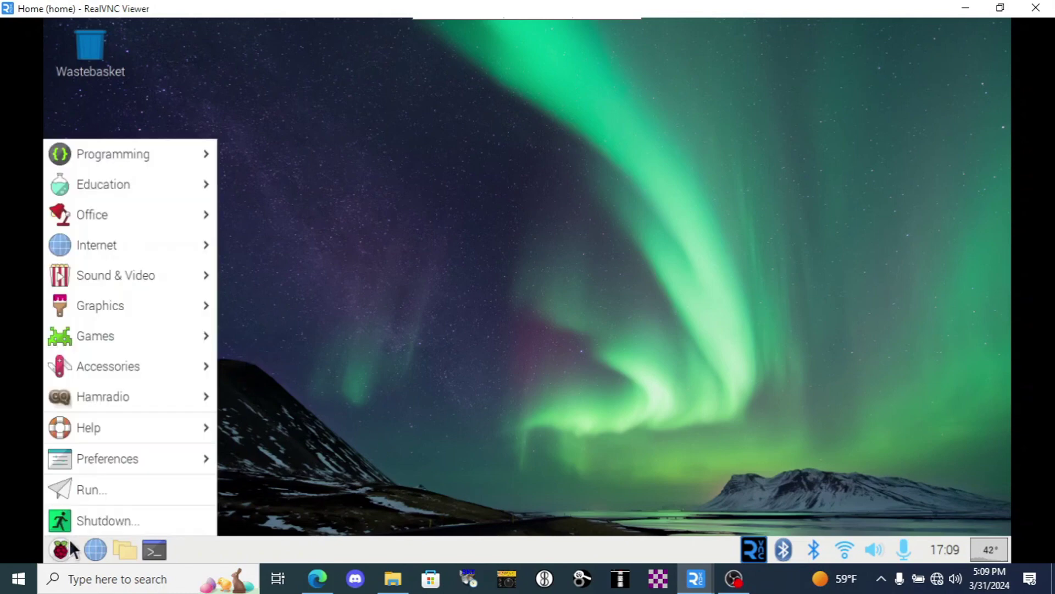
{"action": "mouse_move", "coordinate": [178, 396]}
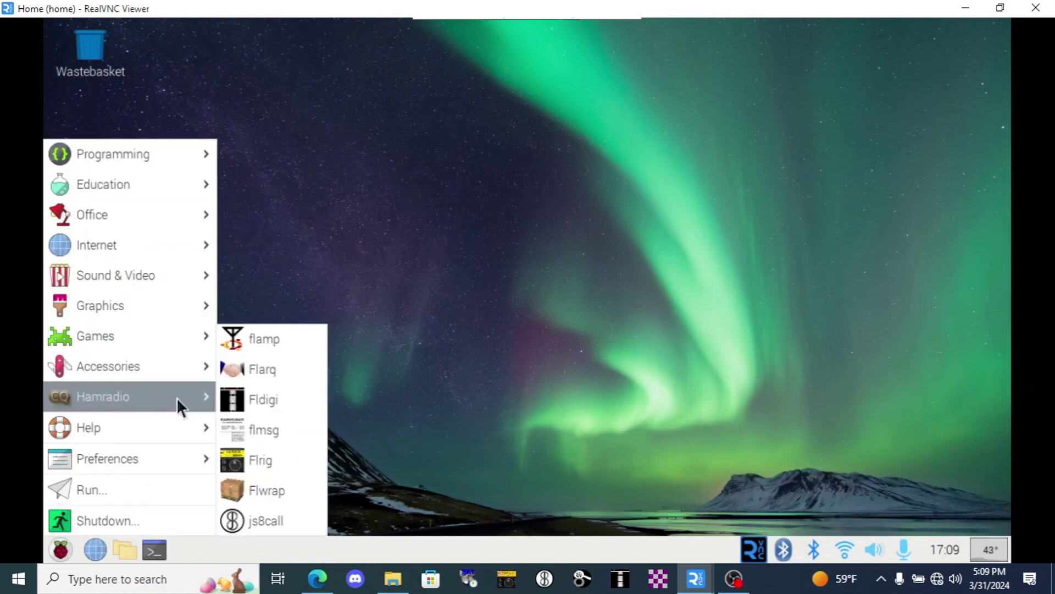
{"action": "right_click", "coordinate": [237, 398]}
{"action": "left_click", "coordinate": [358, 400]}
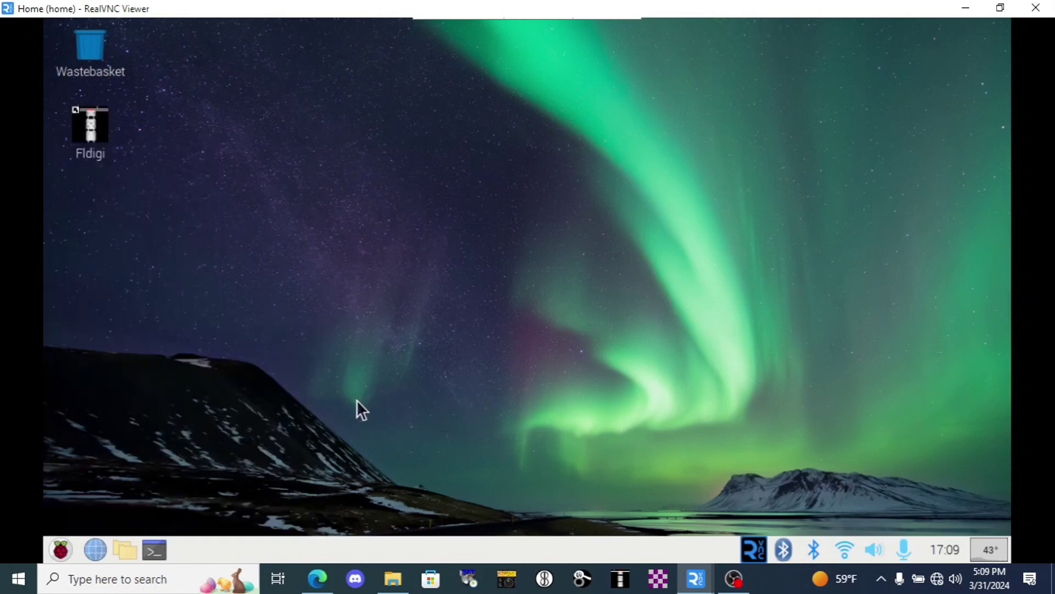
{"action": "double_click", "coordinate": [84, 118]}
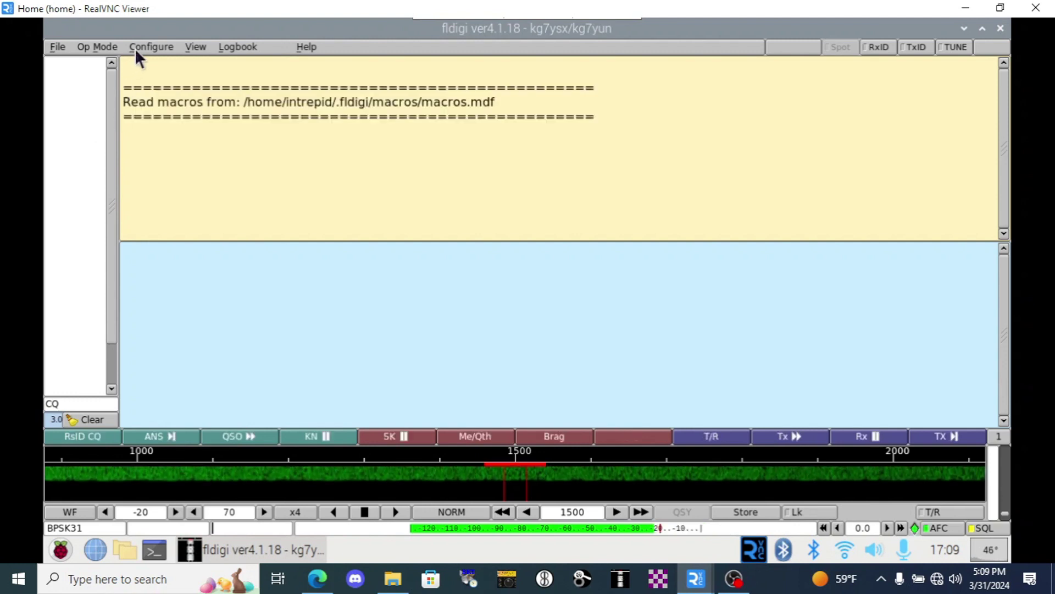
- Switch Fldigi's operating mode to FSQ-4.5
{"action": "left_click", "coordinate": [110, 46]}
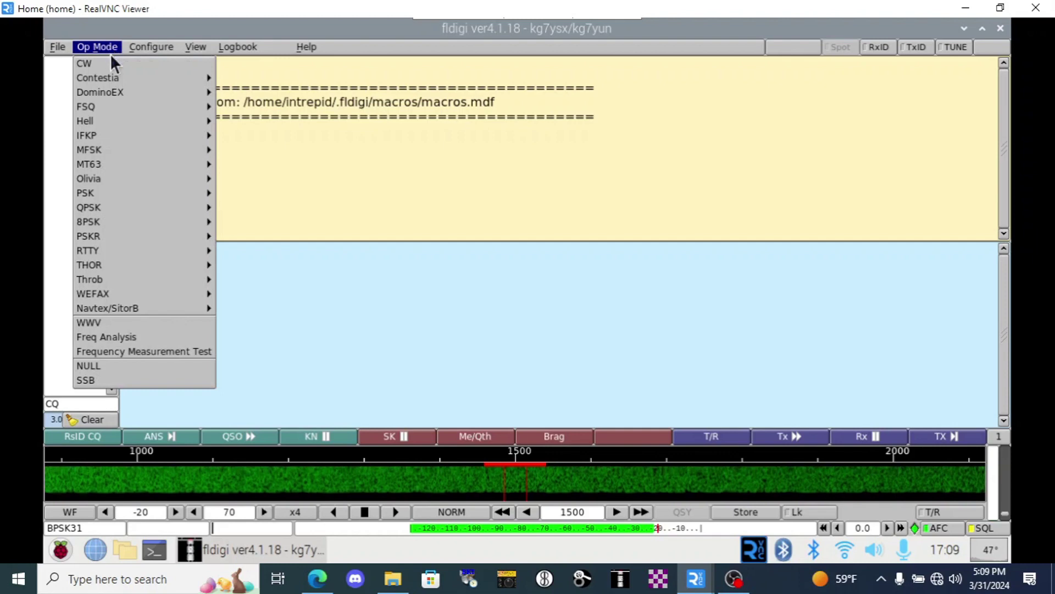
{"action": "mouse_move", "coordinate": [147, 107]}
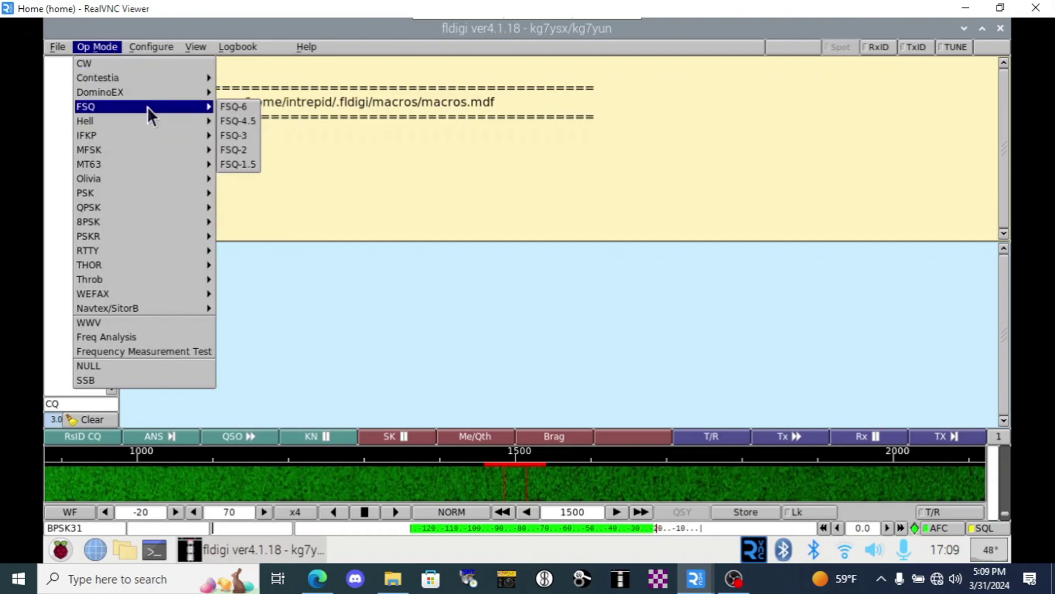
{"action": "left_click", "coordinate": [252, 122]}
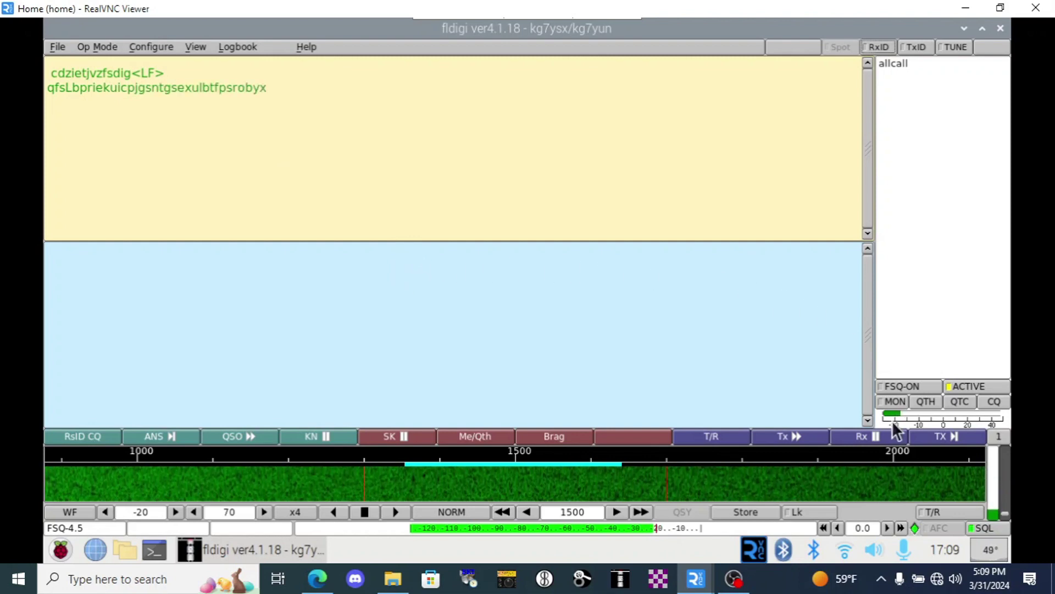
- Enable FSQ-ON directed operation and raise the squelch level slightly above its minimum
{"action": "left_click", "coordinate": [898, 387]}
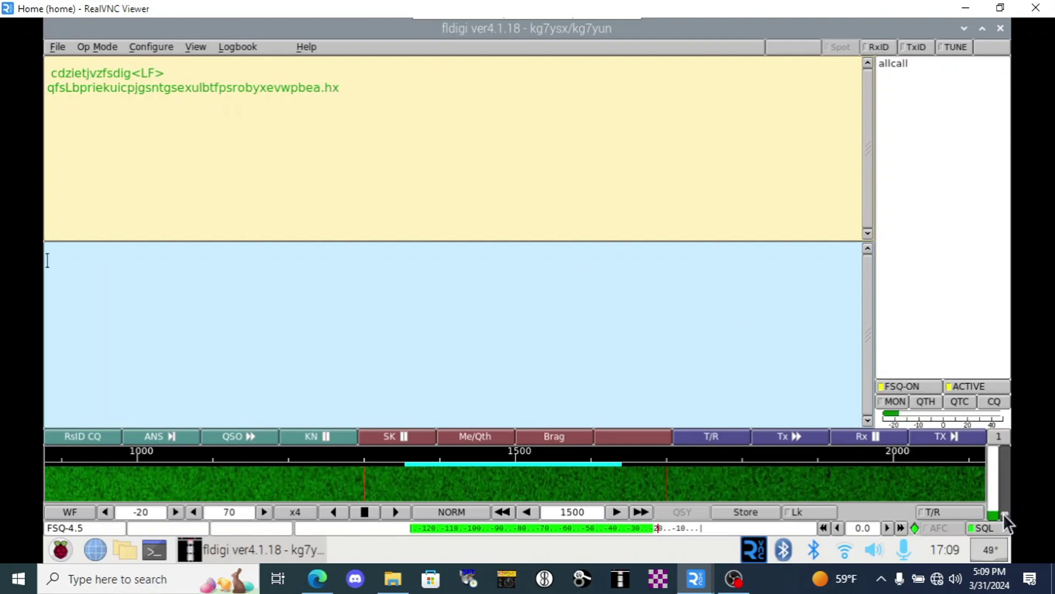
{"action": "left_click_drag", "start_coordinate": [1004, 513], "coordinate": [1007, 502]}
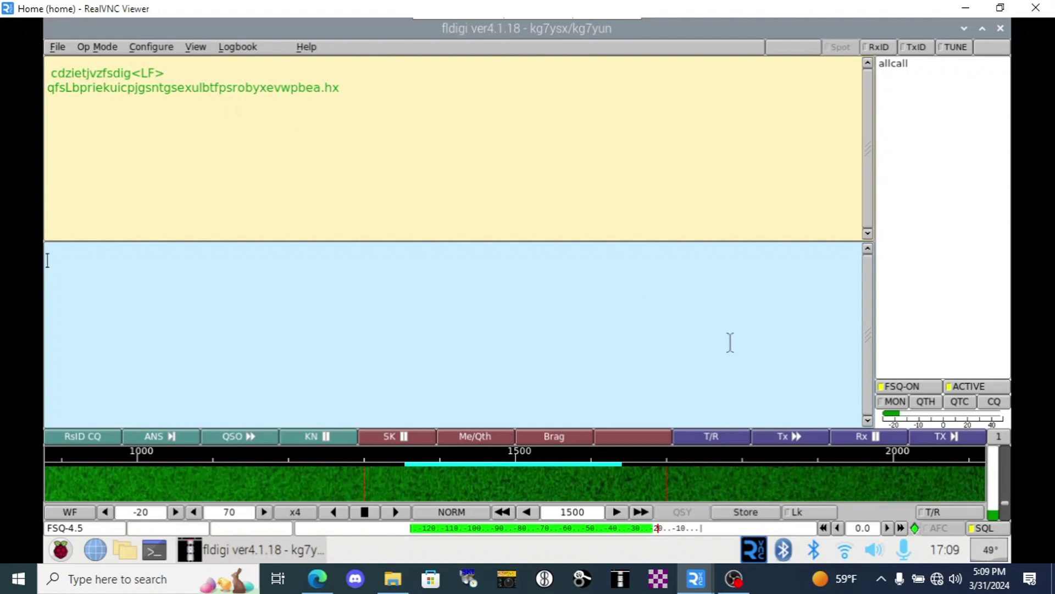
- In the FSQ modem configuration, set the transmit time out to 20 and the notify time out to 30
{"action": "left_click", "coordinate": [140, 47]}
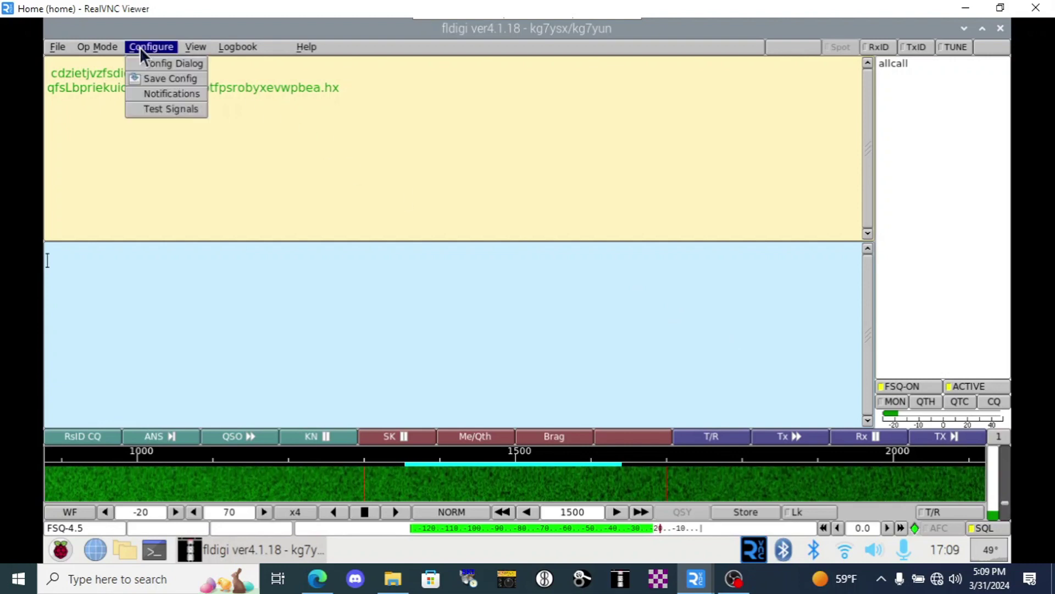
{"action": "left_click", "coordinate": [147, 58]}
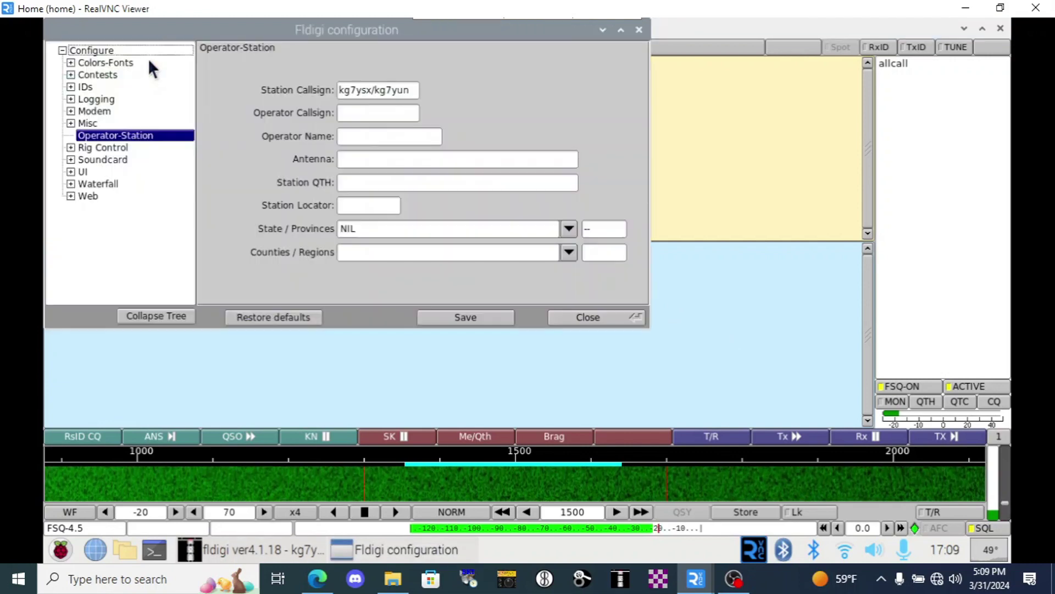
{"action": "left_click", "coordinate": [70, 112]}
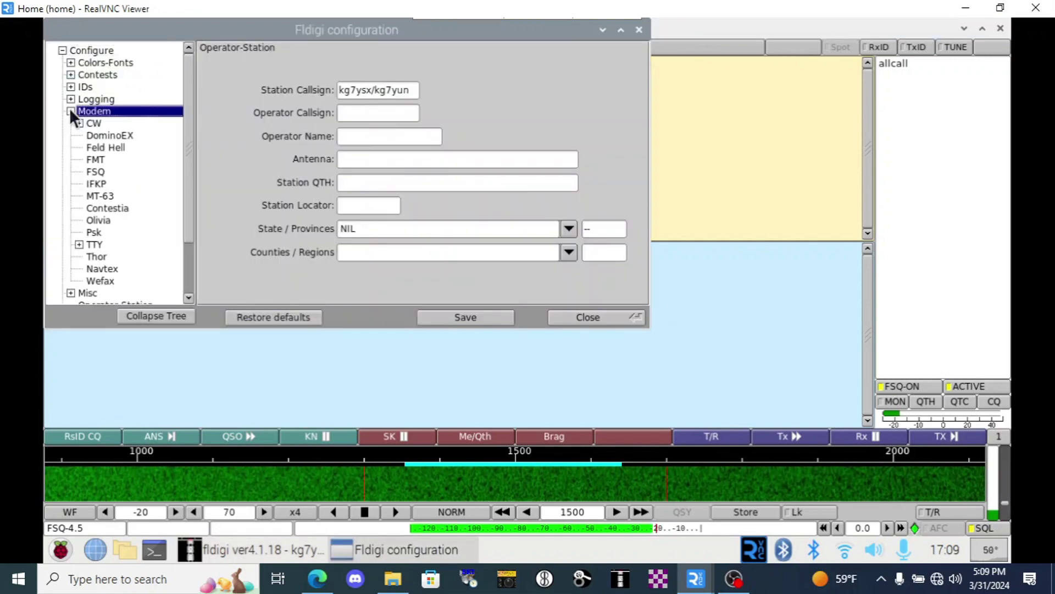
{"action": "left_click", "coordinate": [100, 171]}
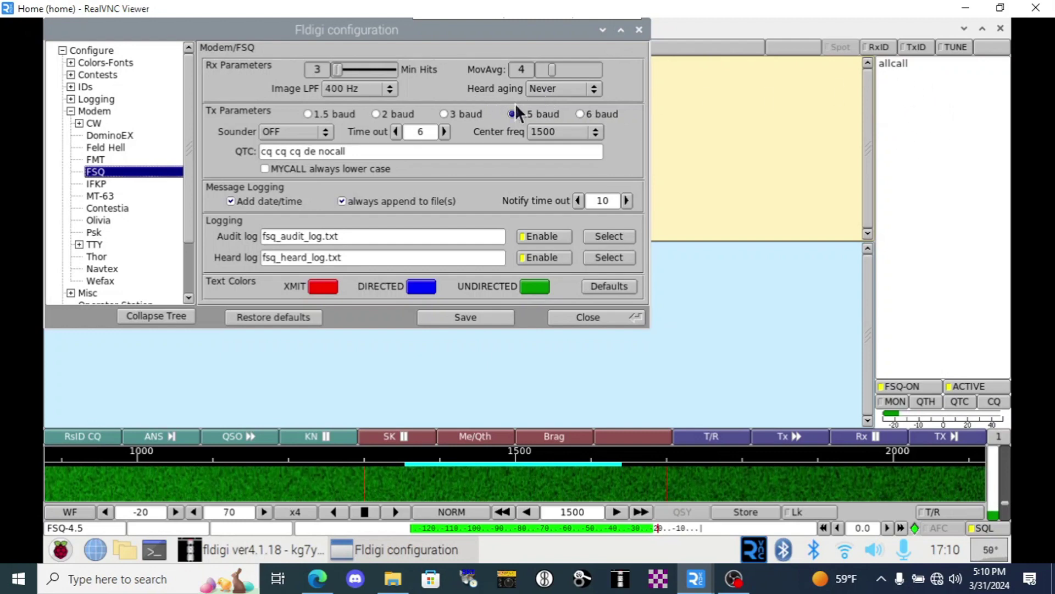
{"action": "left_click", "coordinate": [445, 131]}
{"action": "left_click", "coordinate": [444, 131]}
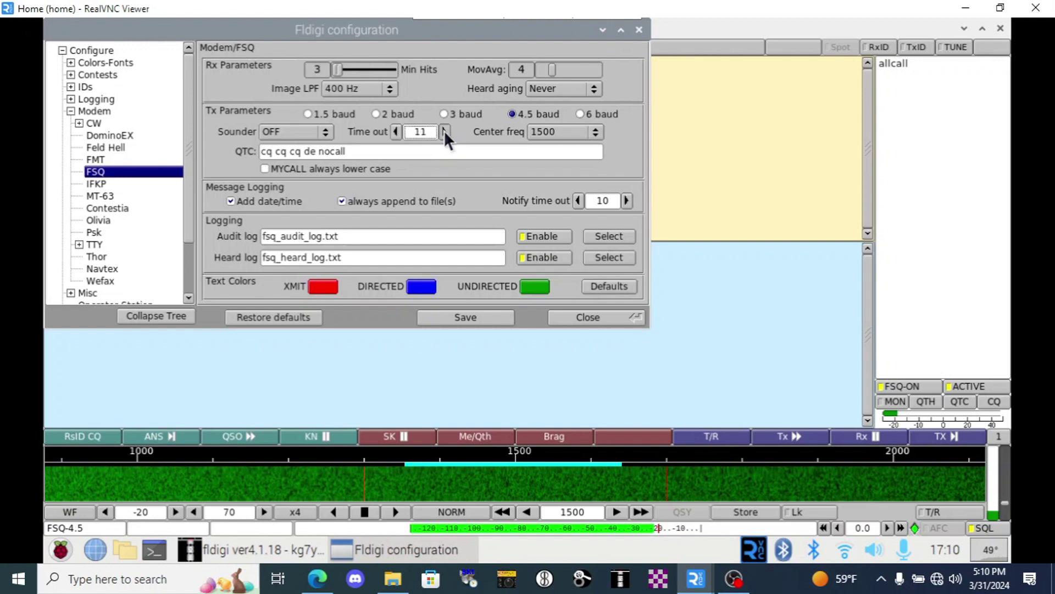
{"action": "left_click", "coordinate": [445, 131]}
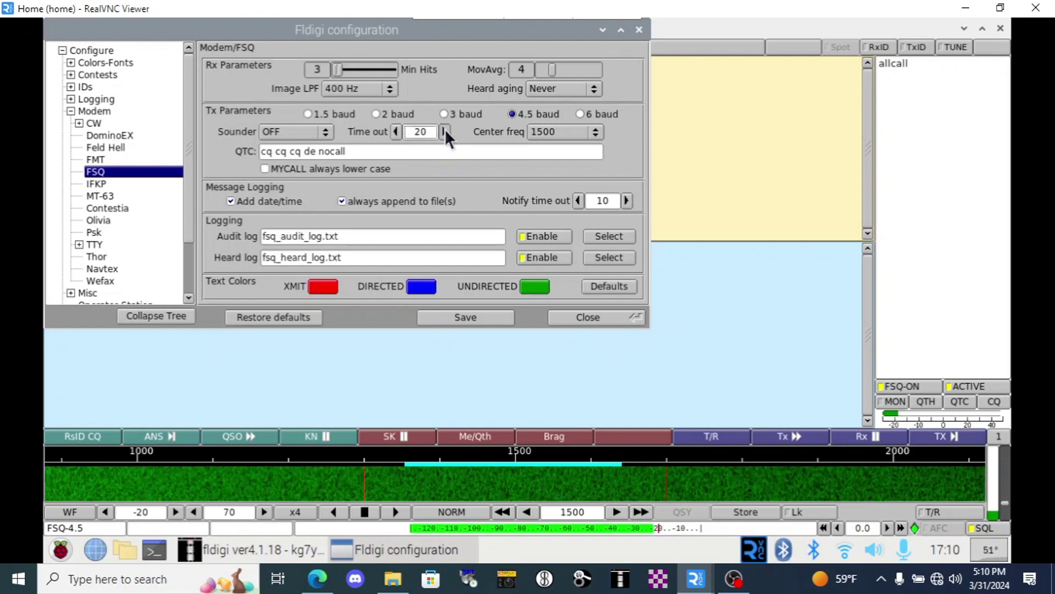
{"action": "left_click_drag", "start_coordinate": [627, 200], "coordinate": [627, 200]}
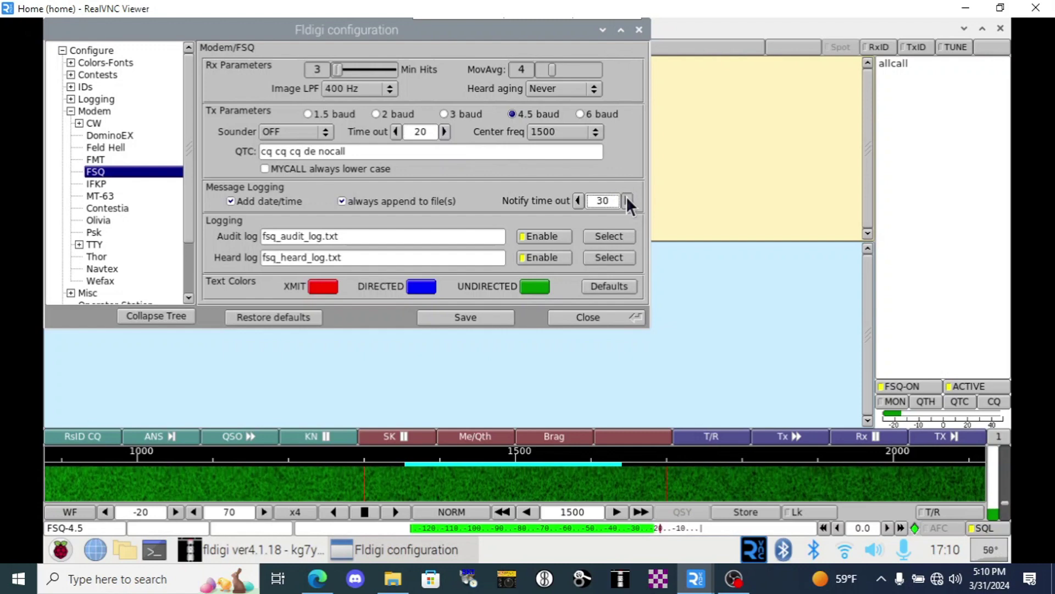
- Clear the FSQ QTC text, disable both the audit log and the heard log, and save the configuration
{"action": "left_click_drag", "start_coordinate": [352, 151], "coordinate": [207, 124]}
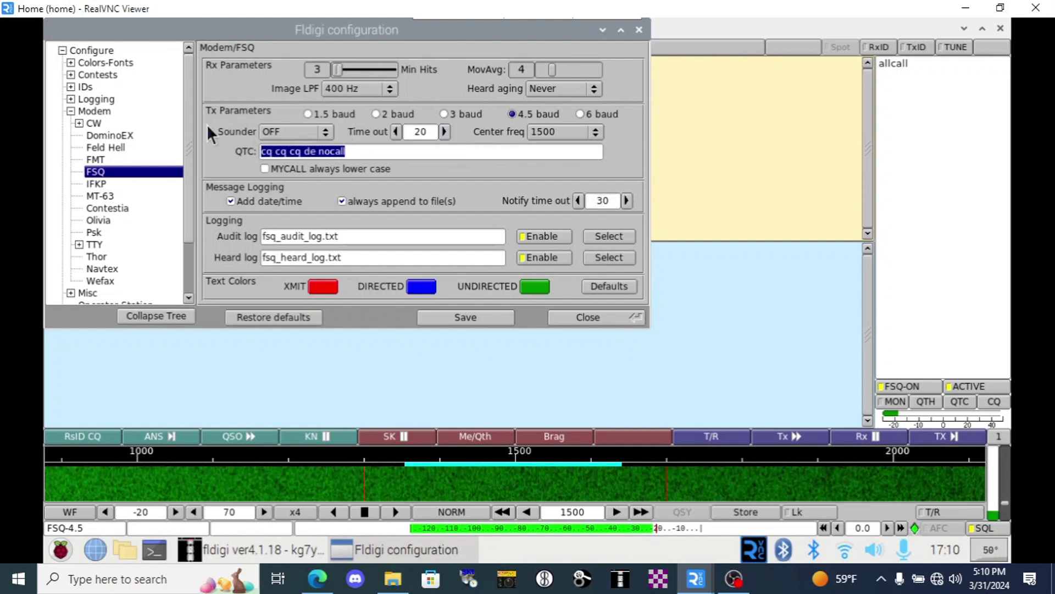
{"action": "key", "text": "BackSpace"}
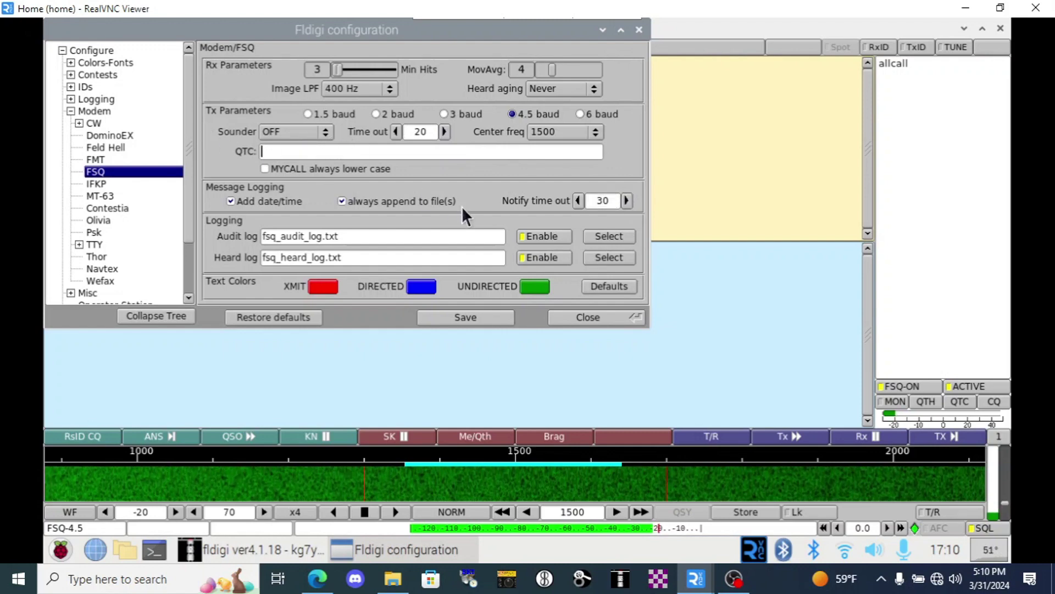
{"action": "left_click", "coordinate": [529, 232]}
{"action": "left_click", "coordinate": [544, 257]}
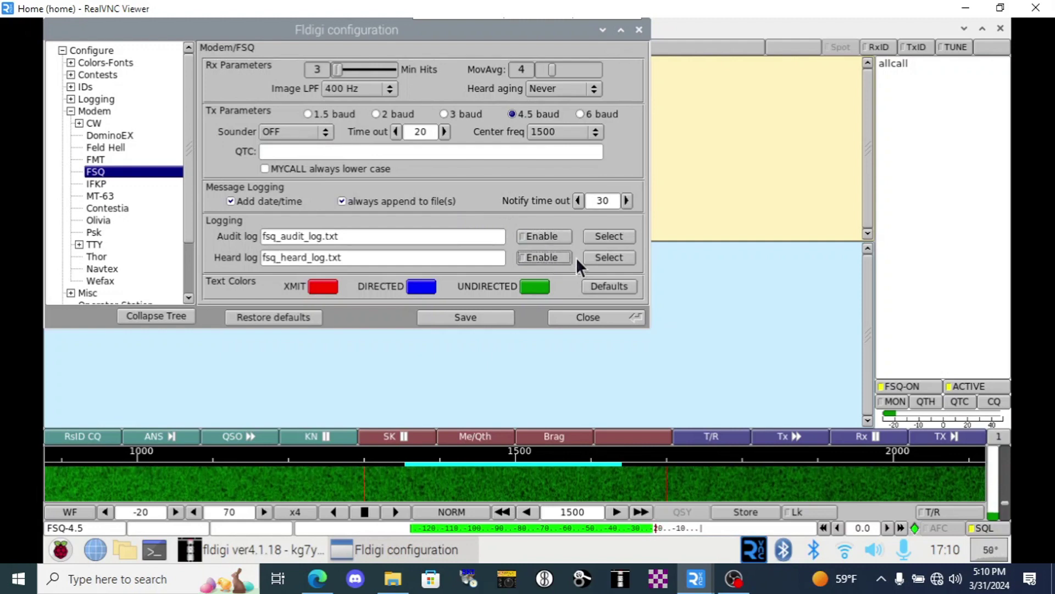
{"action": "left_click", "coordinate": [504, 316]}
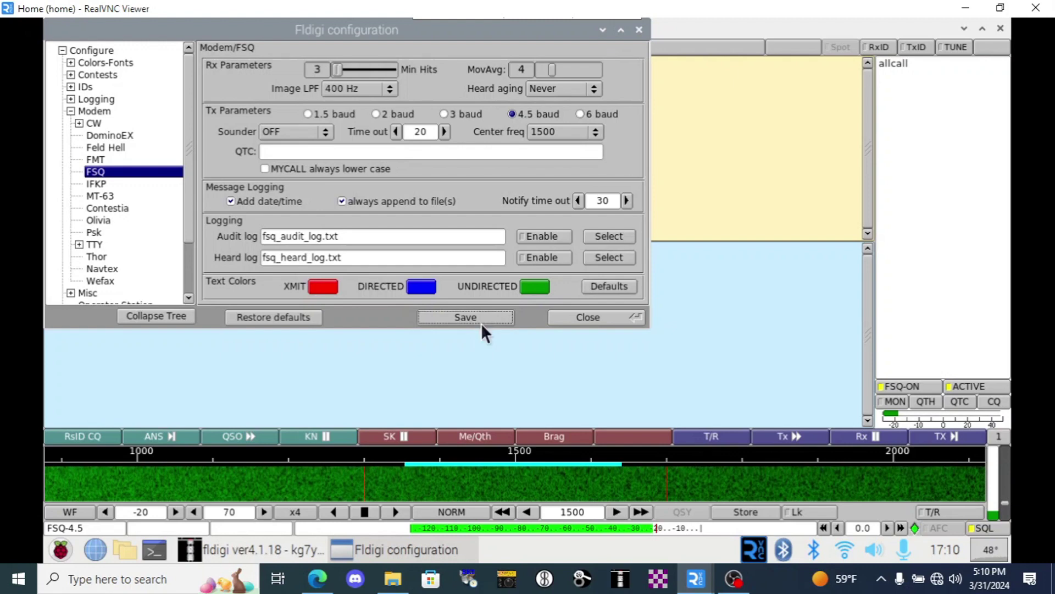
- Place the waterfall cursor at 1222, transmit the message "test", and return the cursor to 1500
{"action": "left_click", "coordinate": [306, 480]}
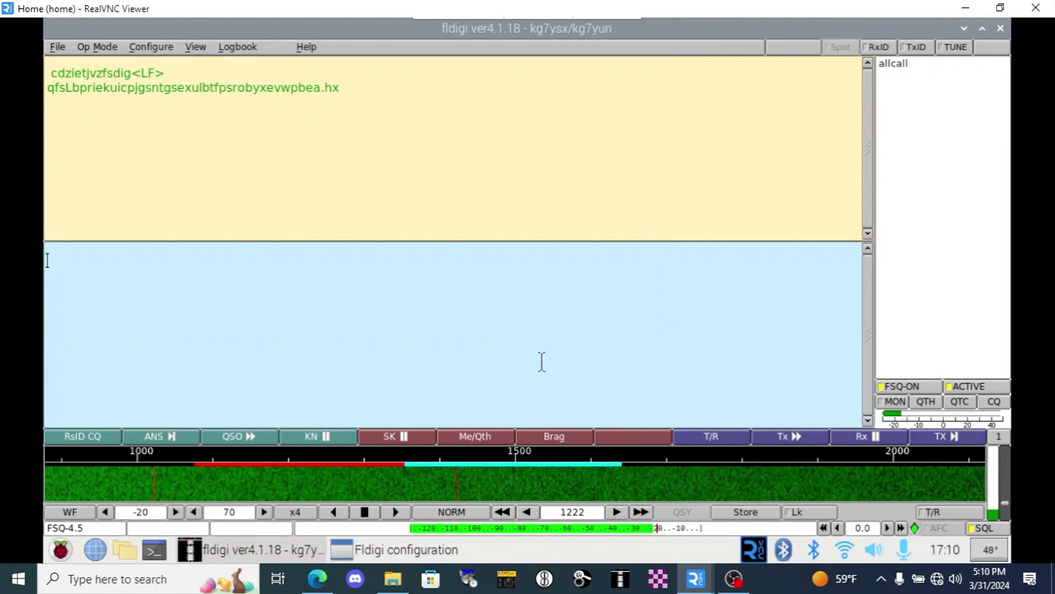
{"action": "type", "text": "test"}
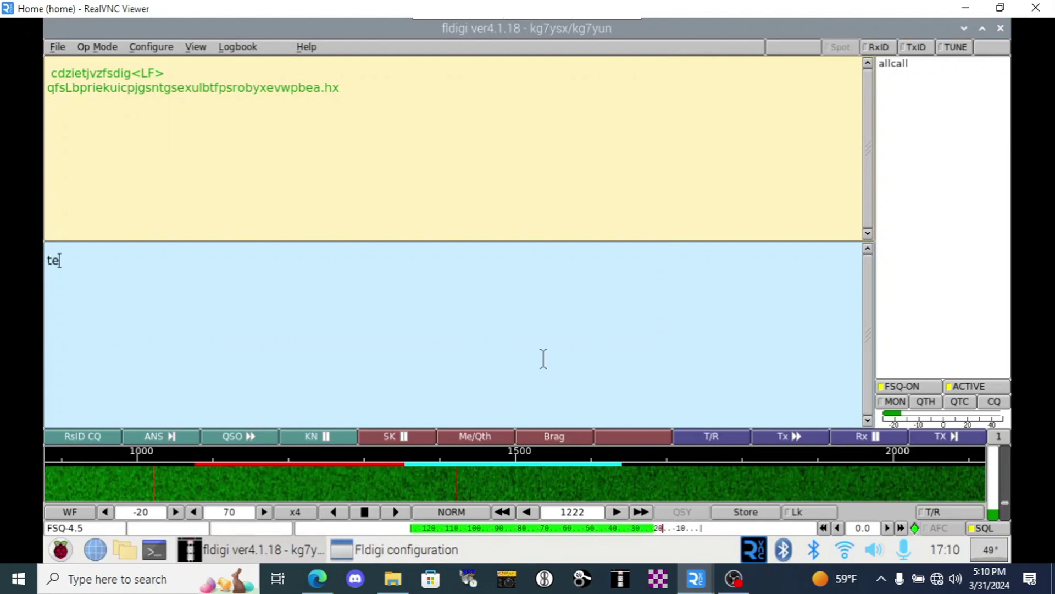
{"action": "key", "text": "Return"}
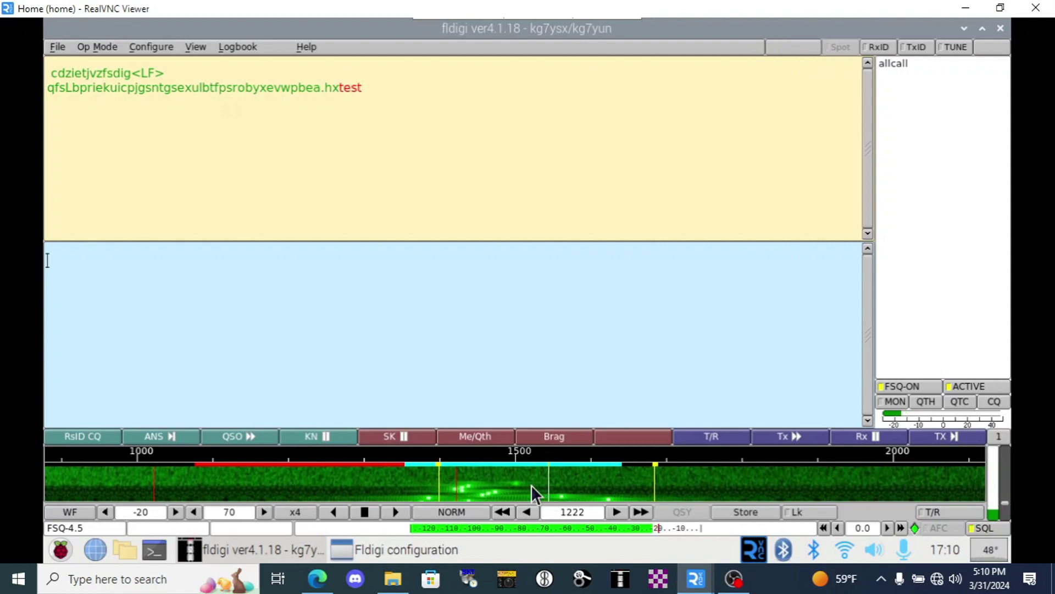
{"action": "left_click", "coordinate": [515, 473]}
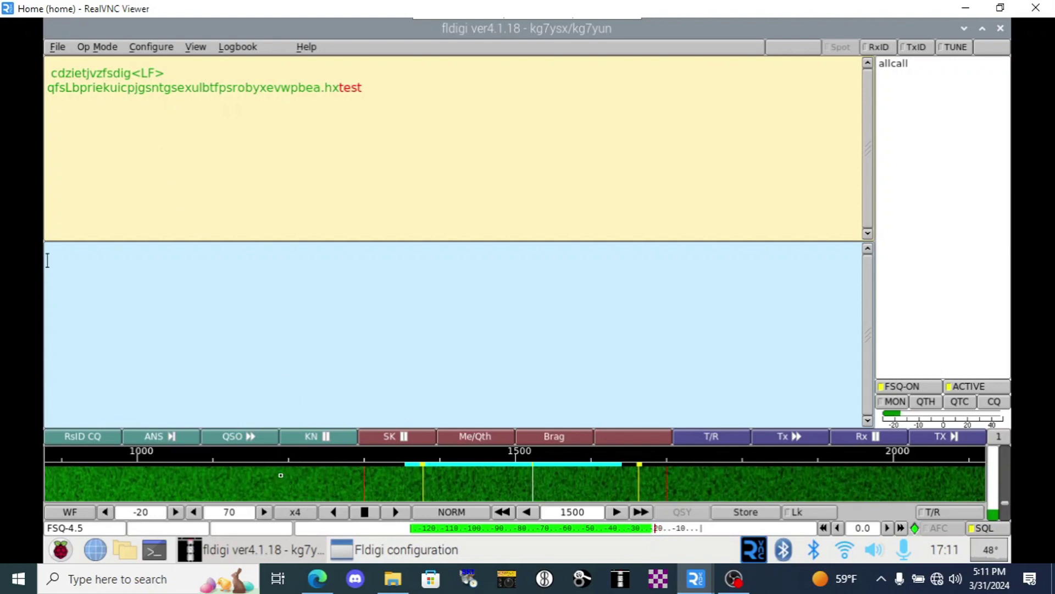
- In the UI macro button configuration, set the macro bar position to One above Rx/Tx and save it
{"action": "left_click", "coordinate": [137, 47]}
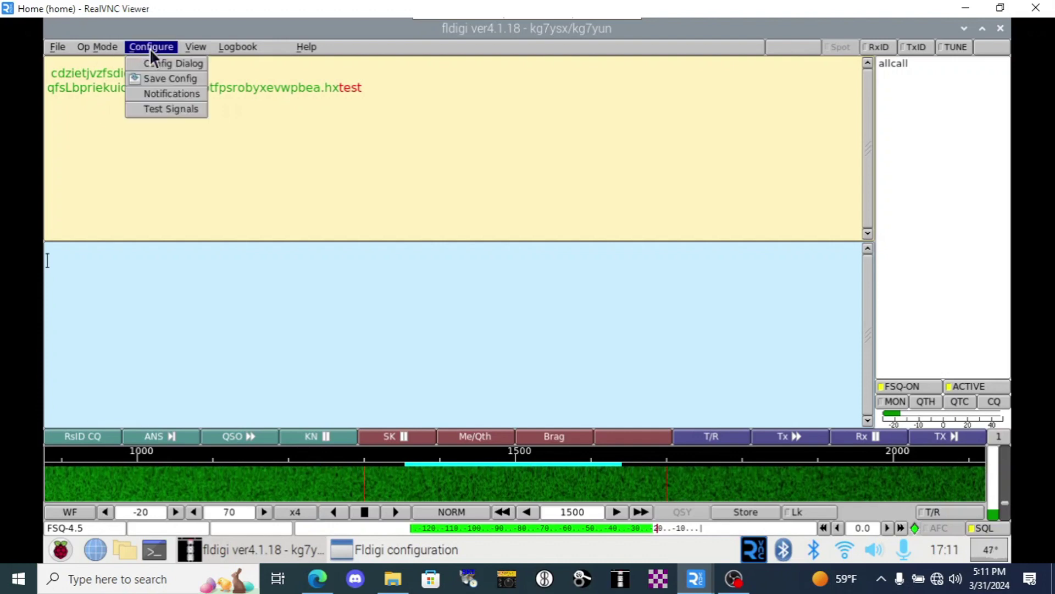
{"action": "left_click", "coordinate": [155, 64]}
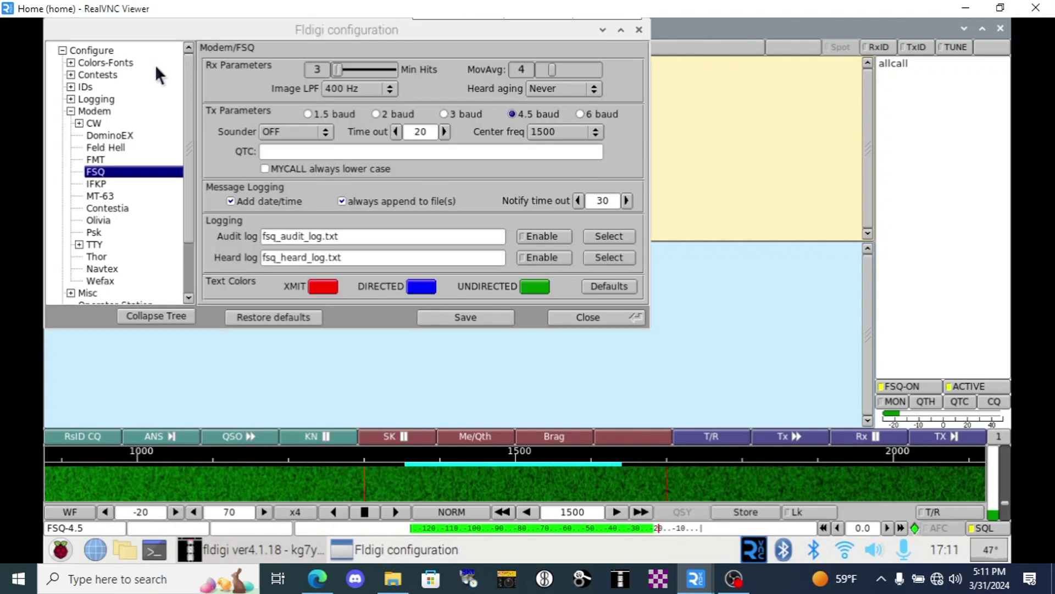
{"action": "left_click", "coordinate": [69, 111]}
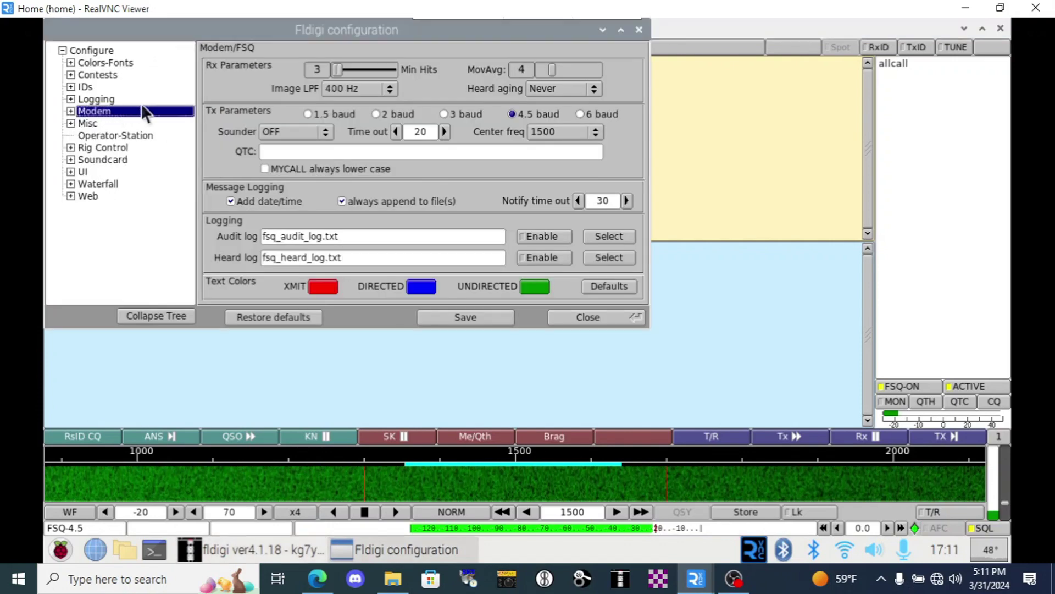
{"action": "left_click", "coordinate": [70, 170]}
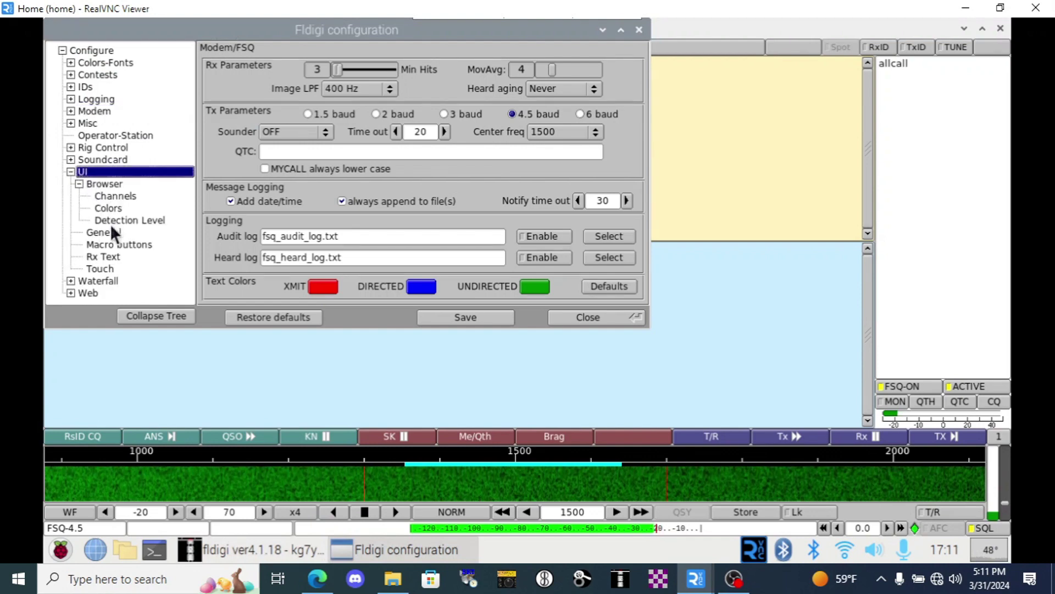
{"action": "left_click", "coordinate": [112, 242]}
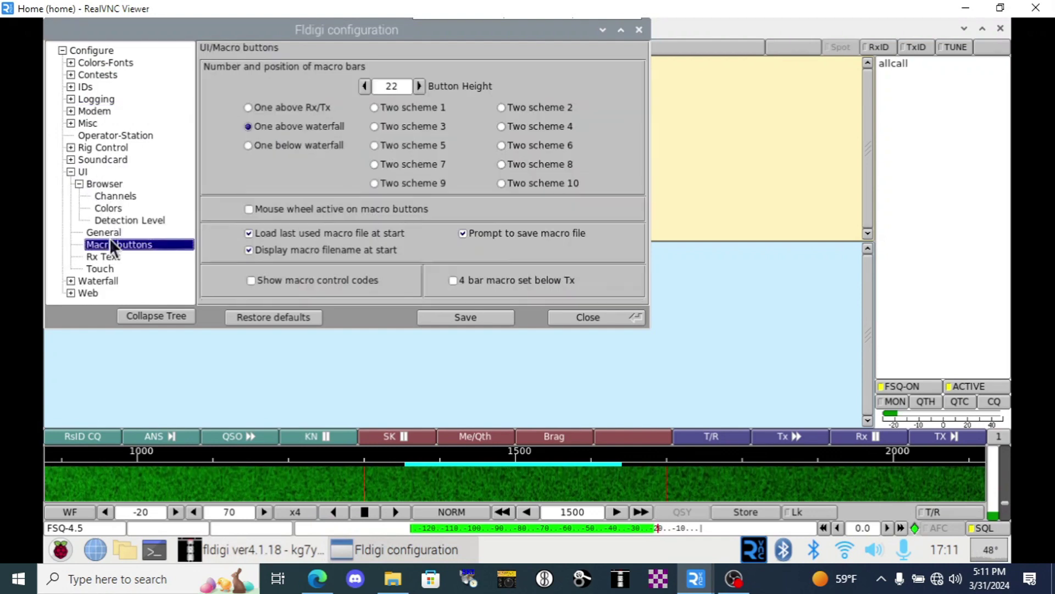
{"action": "left_click", "coordinate": [249, 107]}
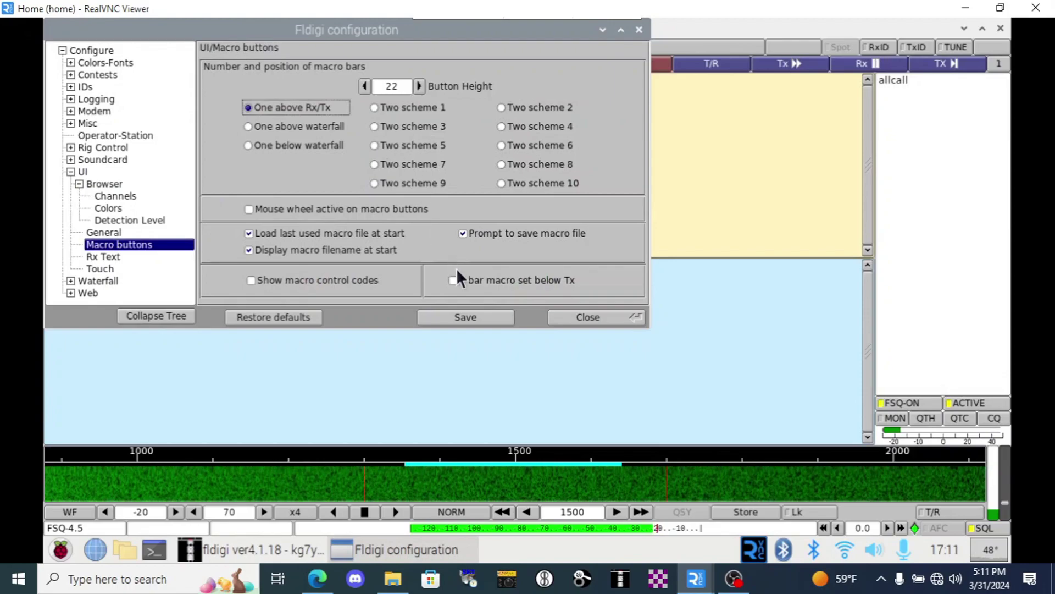
{"action": "left_click", "coordinate": [464, 312]}
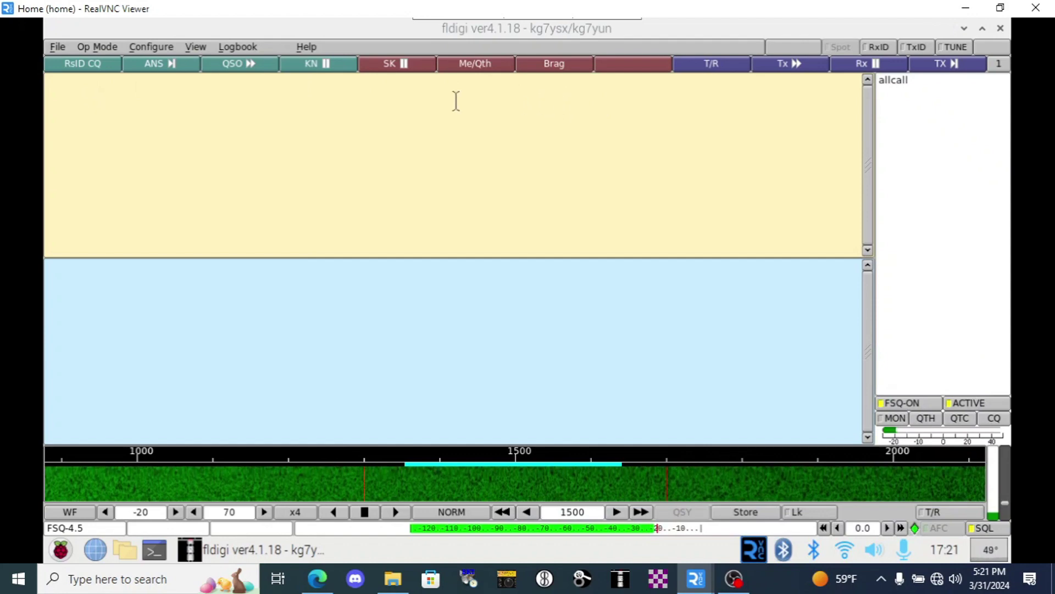
- Open the QSO macro for editing, clear its macro text, and set its button label to "Volvo"
{"action": "right_click", "coordinate": [245, 69]}
{"action": "left_click_drag", "start_coordinate": [226, 113], "coordinate": [21, 52]}
{"action": "key", "text": "BackSpace"}
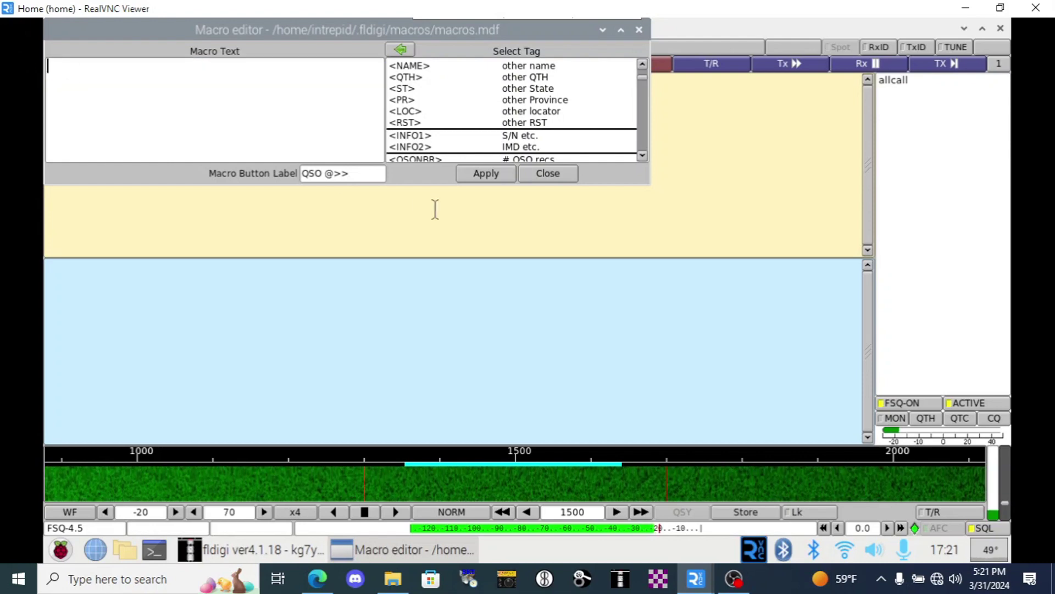
{"action": "key", "text": "shift+Home"}
{"action": "key", "text": "BackSpace"}
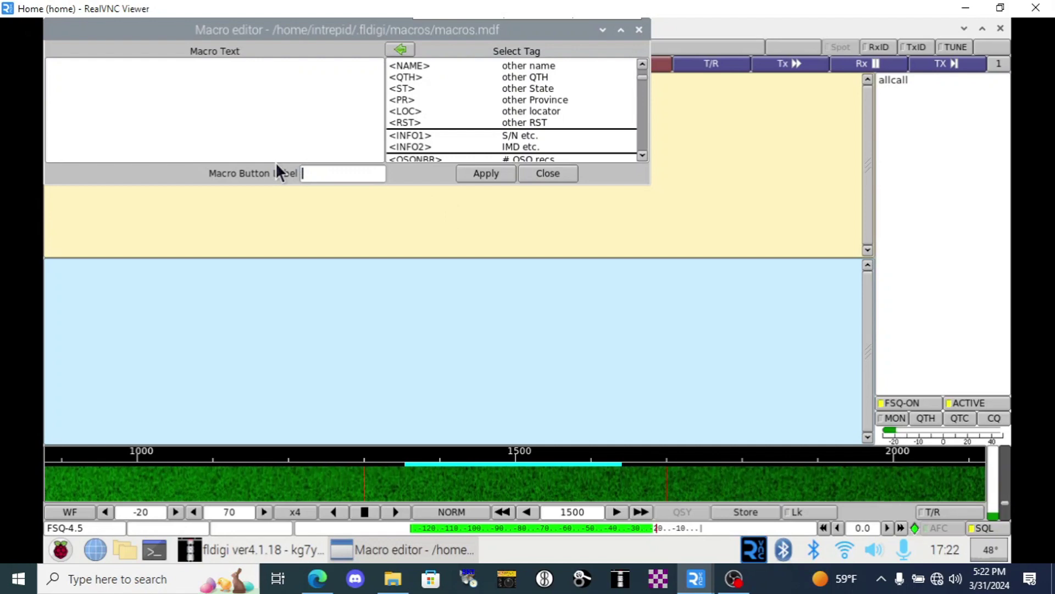
{"action": "type", "text": "Volvo"}
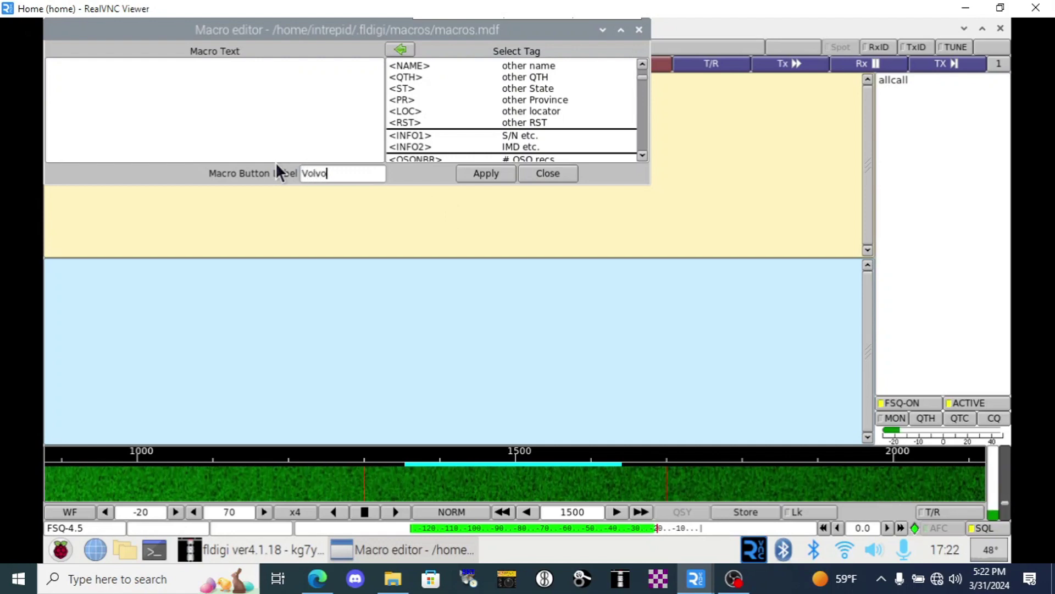
- Insert the GOFREQ tag into the Volvo macro text and set its frequency to 1500
{"action": "left_click", "coordinate": [310, 84]}
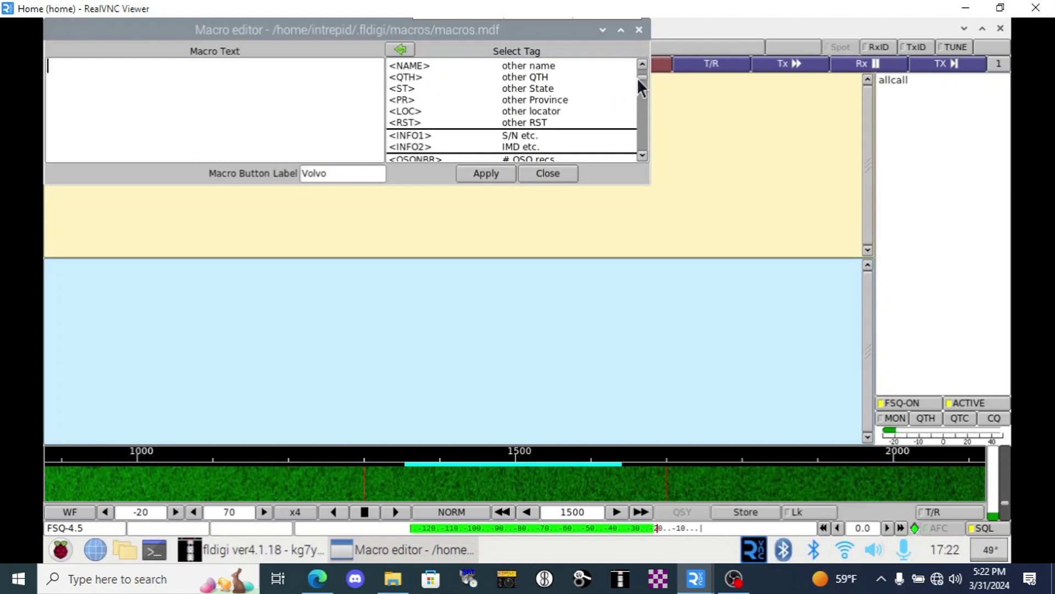
{"action": "mouse_move", "coordinate": [638, 78]}
{"action": "left_mouse_down"}
{"action": "mouse_move", "coordinate": [643, 101]}
{"action": "mouse_move", "coordinate": [642, 78]}
{"action": "mouse_move", "coordinate": [643, 87]}
{"action": "left_mouse_up"}
{"action": "left_click", "coordinate": [467, 124]}
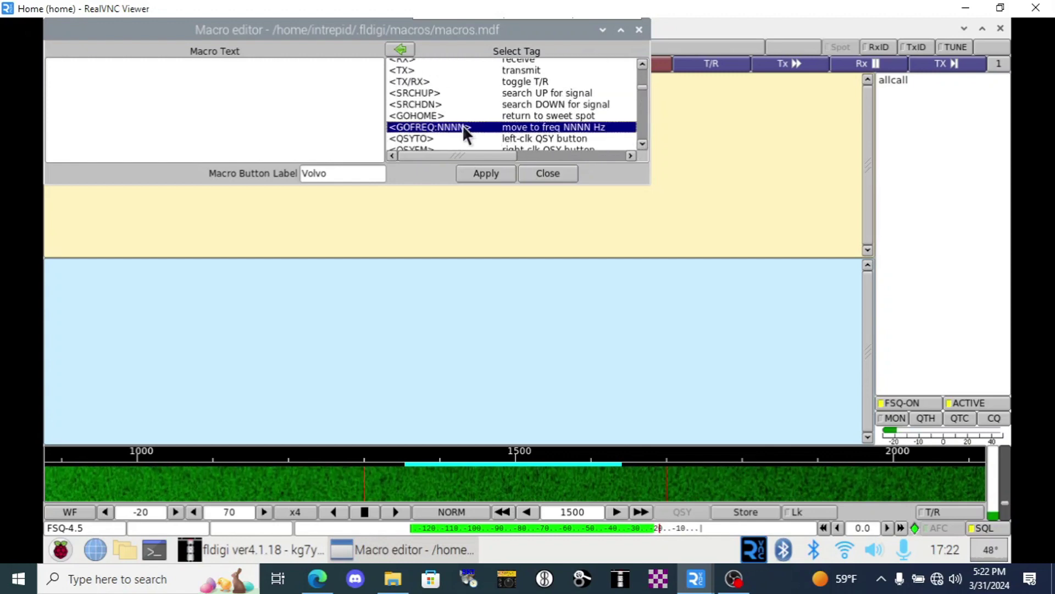
{"action": "left_click", "coordinate": [405, 49]}
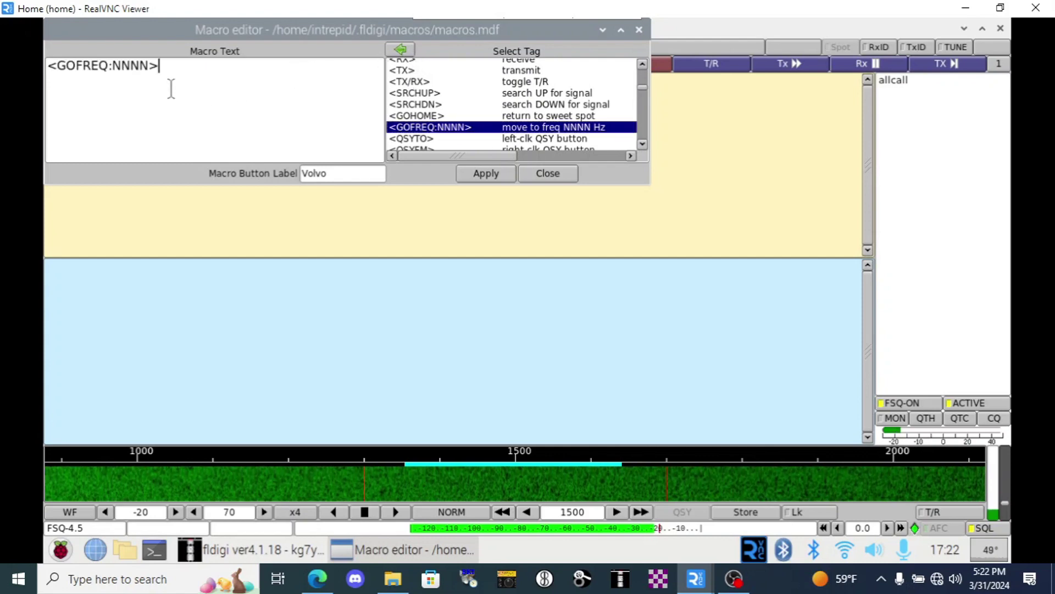
{"action": "left_click", "coordinate": [150, 66]}
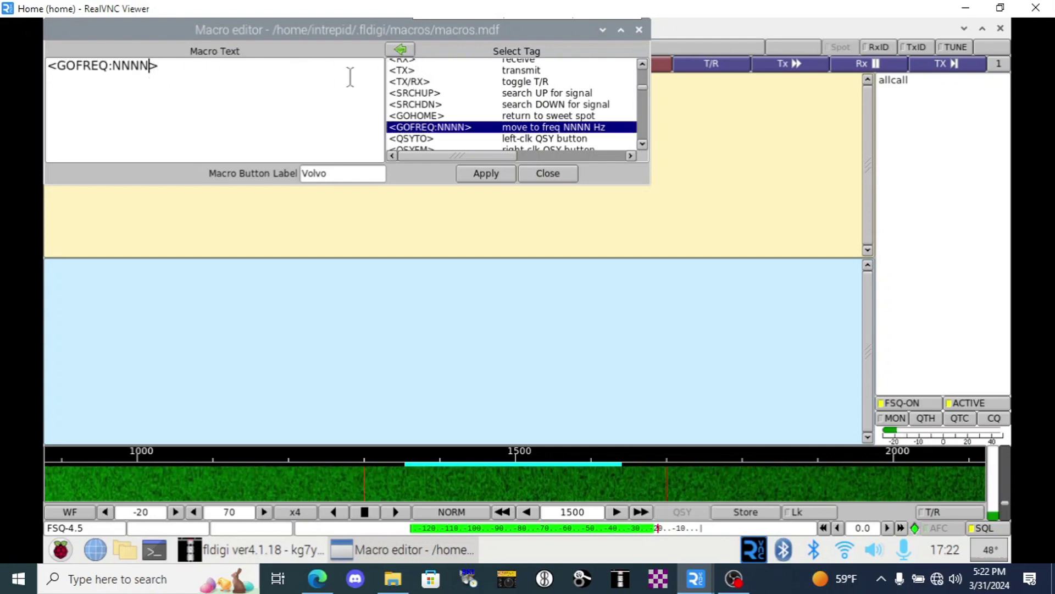
{"action": "key", "text": "BackSpace"}
{"action": "key", "text": "BackSpace"}
{"action": "key", "text": "BackSpace"}
{"action": "key", "text": "BackSpace"}
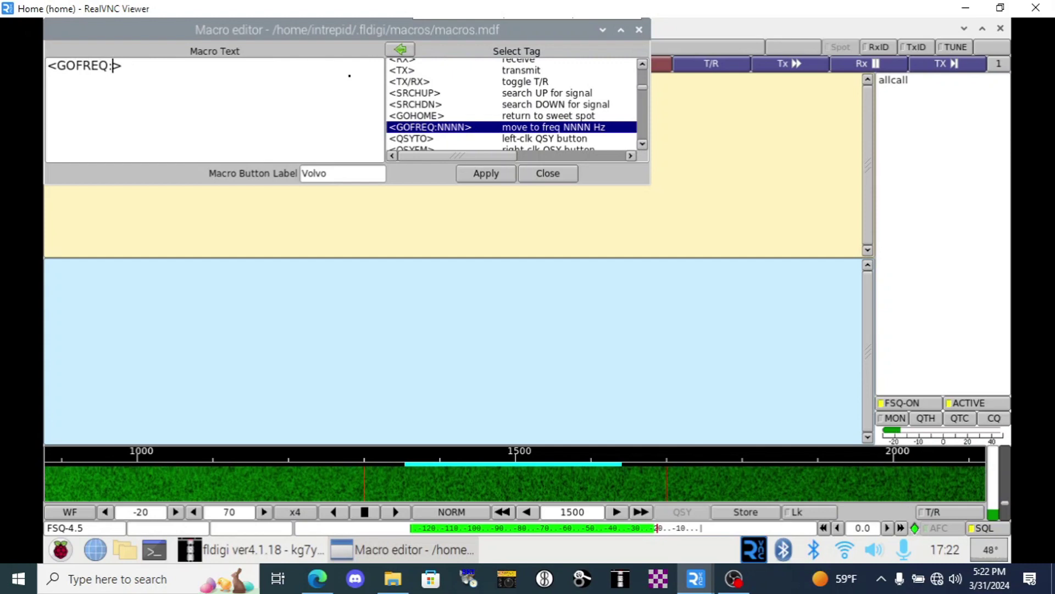
{"action": "type", "text": "1500"}
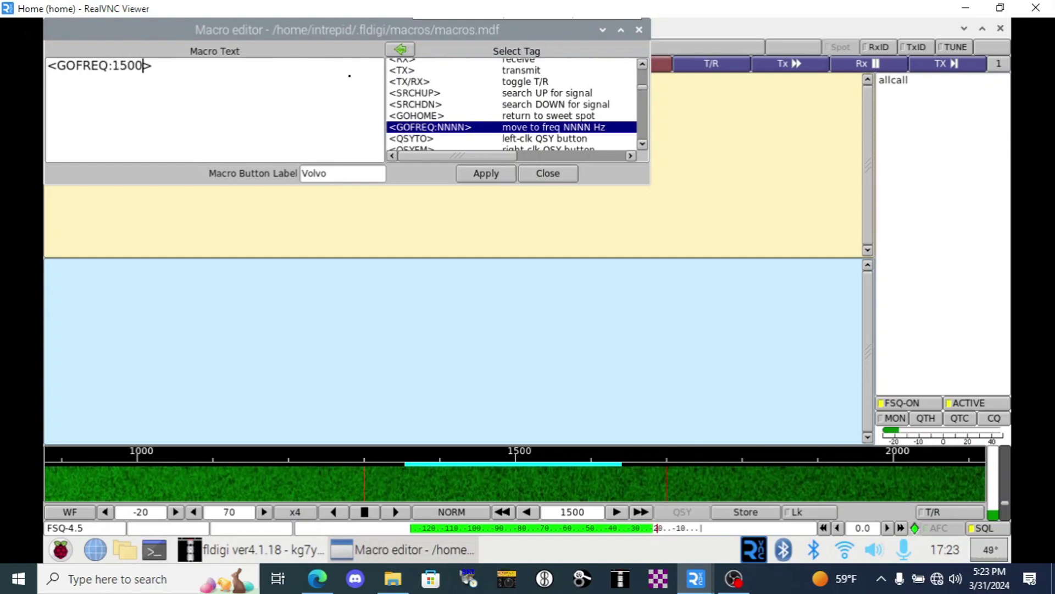
- After the frequency tag, append the mobile station's call sign ending in "/m", followed by "#" and a space
{"action": "left_click", "coordinate": [325, 68]}
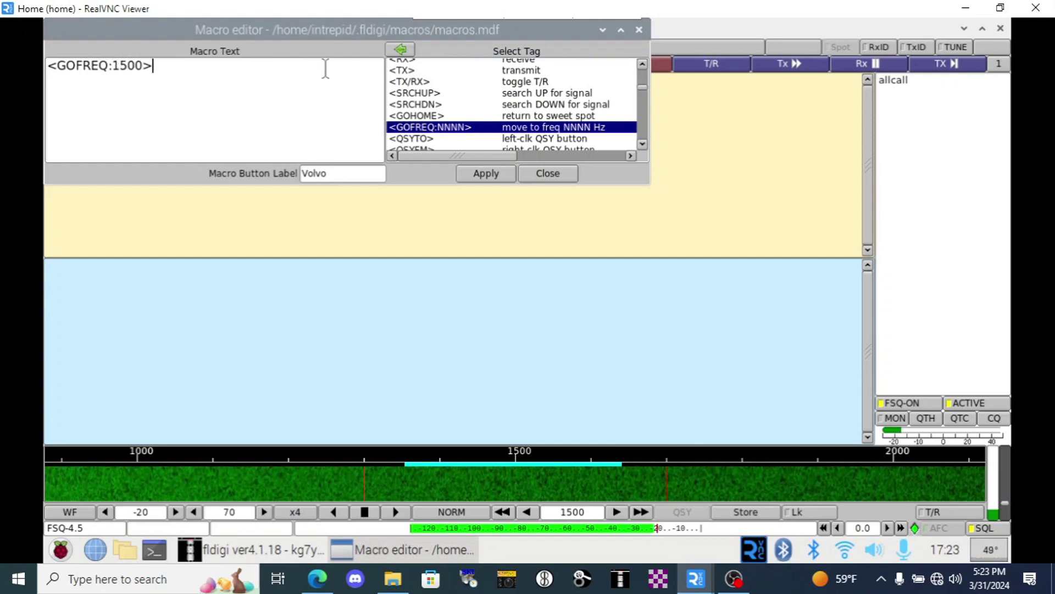
{"action": "type", "text": "kg7y"}
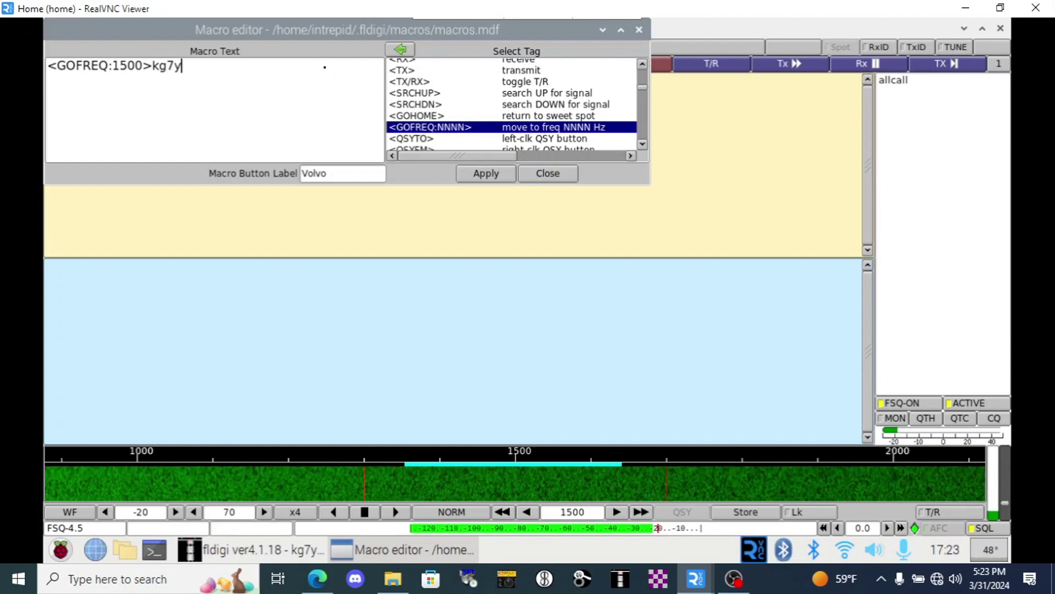
{"action": "type", "text": "un/m"}
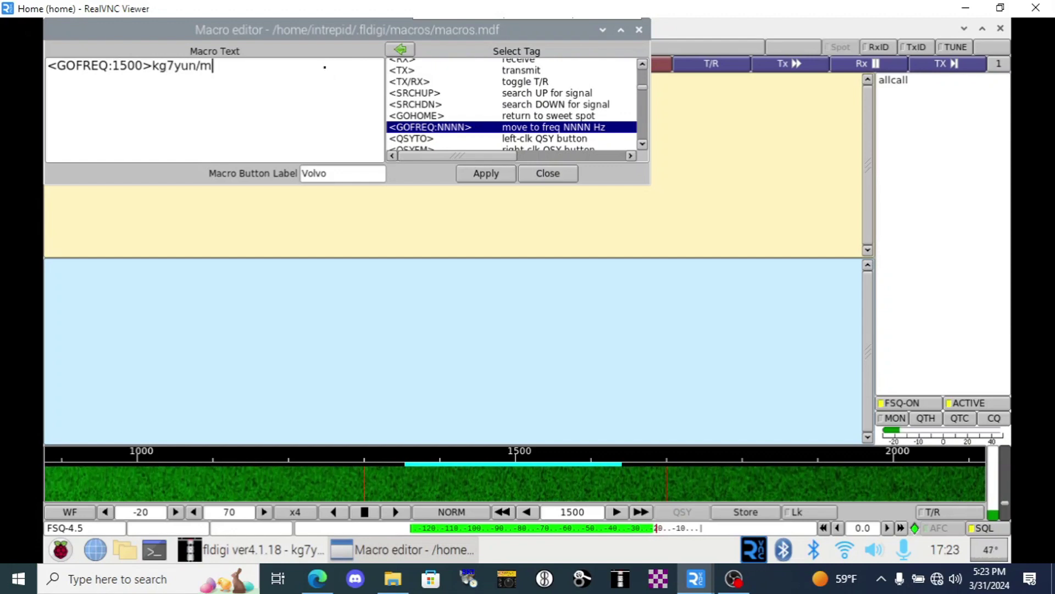
{"action": "type", "text": "#"}
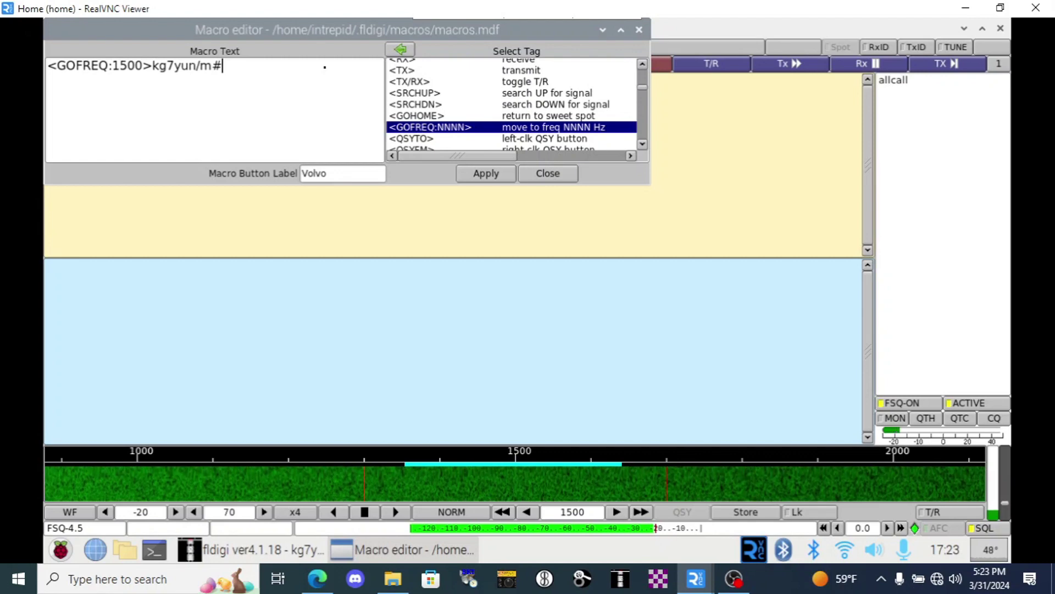
{"action": "left_click", "coordinate": [216, 67]}
{"action": "left_click_drag", "start_coordinate": [220, 69], "coordinate": [253, 77]}
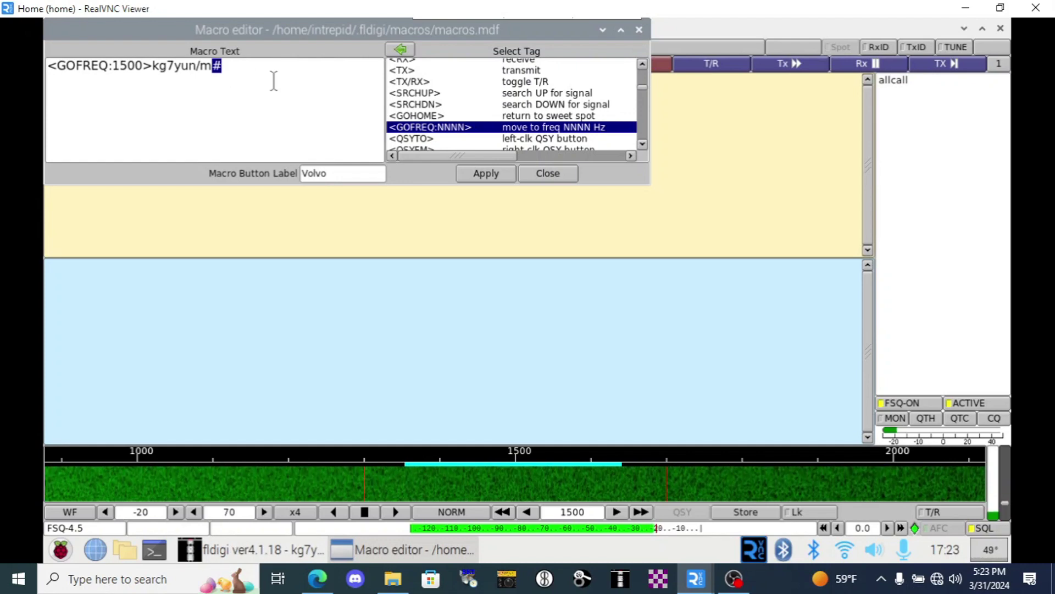
{"action": "left_click", "coordinate": [275, 79]}
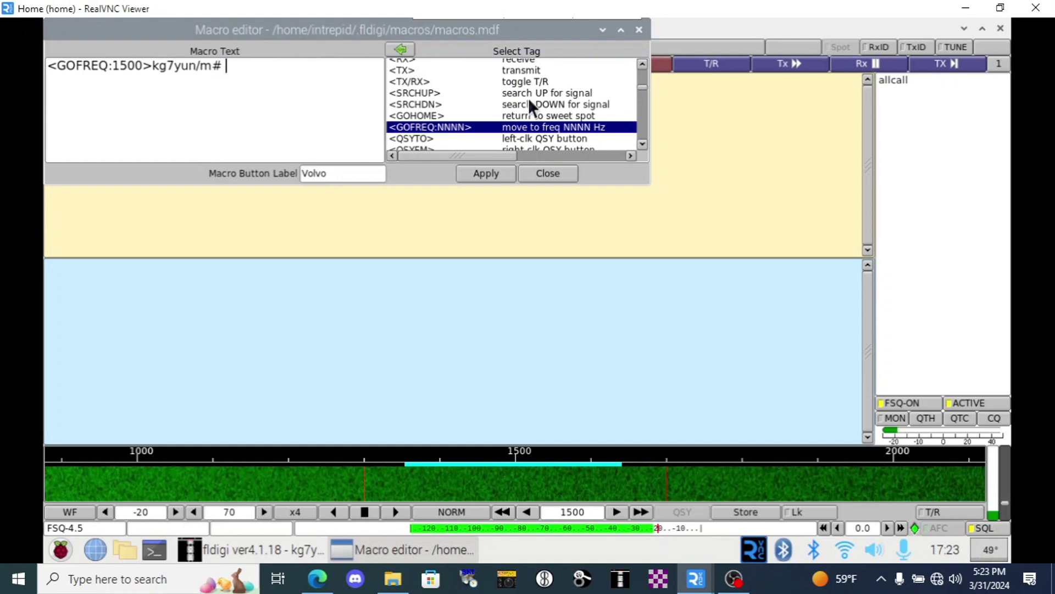
- Insert the local time tag <LT[:fmt]> at the end of the Volvo macro text
{"action": "left_click", "coordinate": [642, 73]}
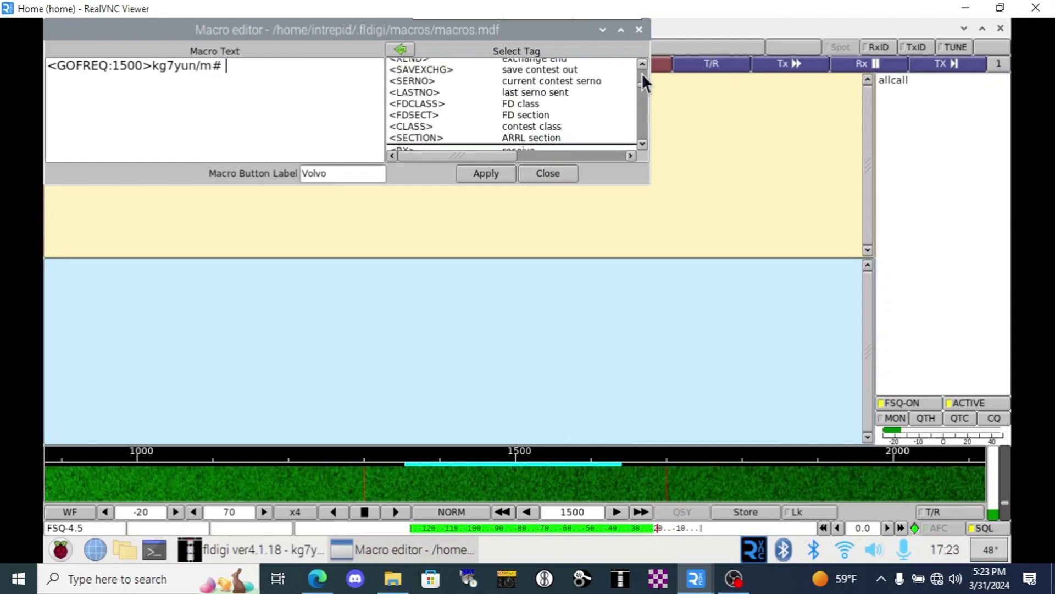
{"action": "left_click", "coordinate": [642, 73]}
{"action": "left_click", "coordinate": [641, 73]}
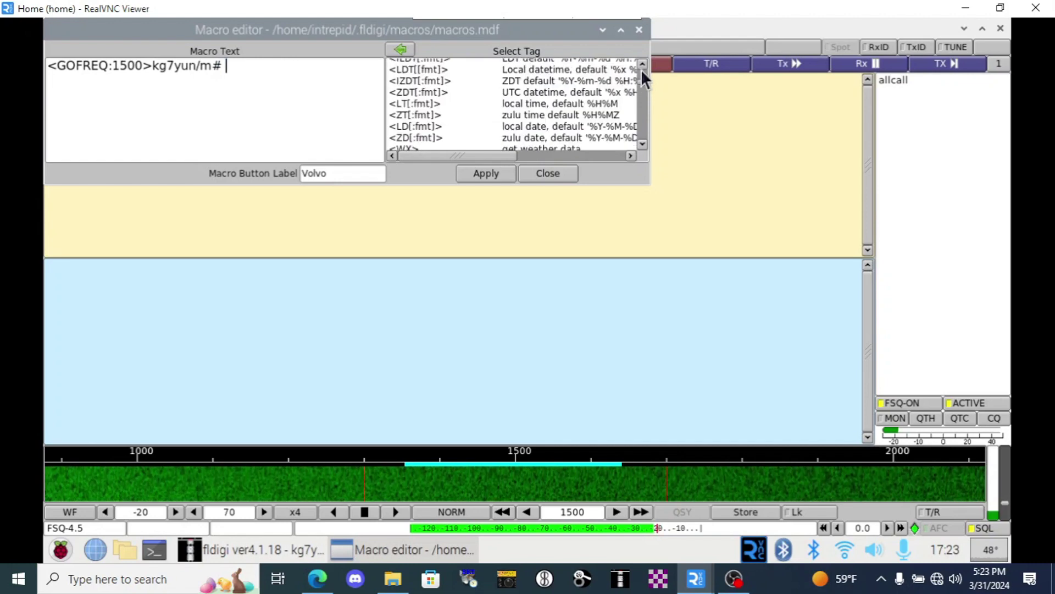
{"action": "left_click", "coordinate": [639, 65]}
{"action": "left_click", "coordinate": [641, 65]}
{"action": "left_click", "coordinate": [641, 65]}
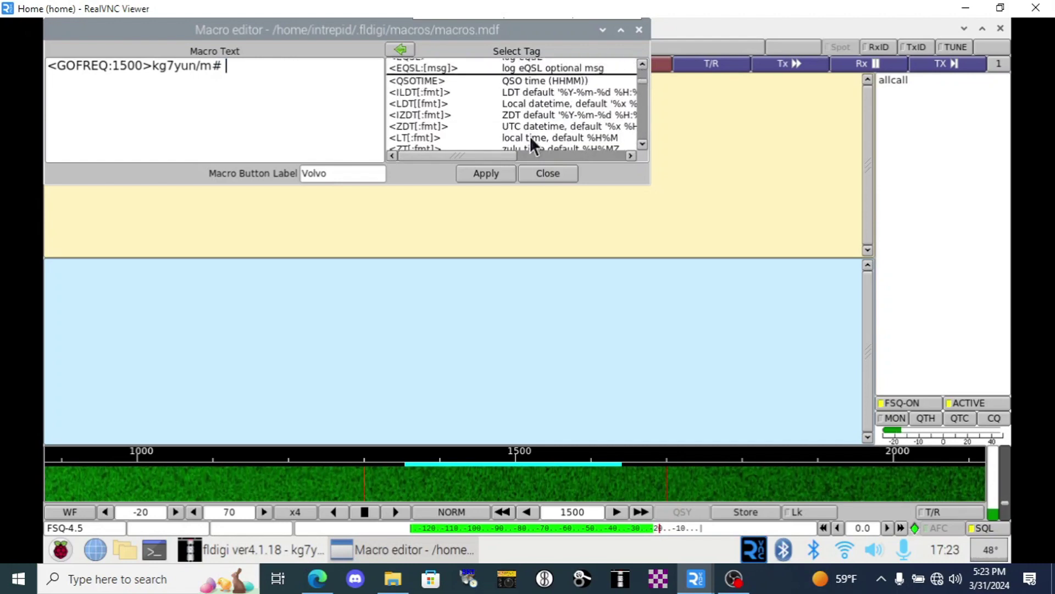
{"action": "left_click", "coordinate": [426, 137]}
{"action": "left_click", "coordinate": [393, 49]}
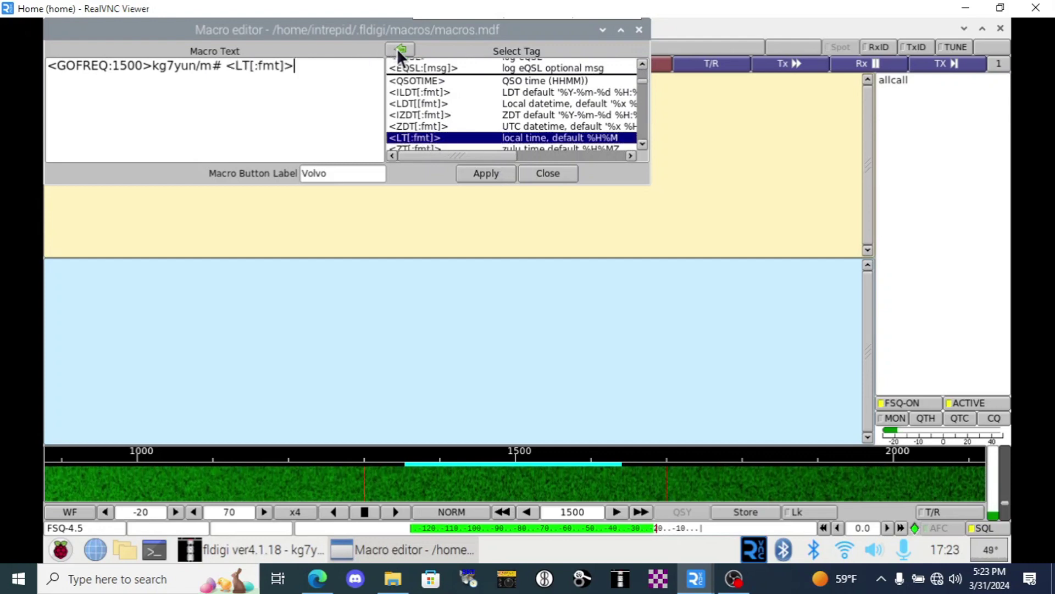
- Shorten the local time tag to "<LT[>" with a trailing space after it, then apply the macro and close the editor
{"action": "key", "text": "BackSpace"}
{"action": "key", "text": "BackSpace"}
{"action": "key", "text": "BackSpace"}
{"action": "key", "text": "BackSpace"}
{"action": "key", "text": "BackSpace"}
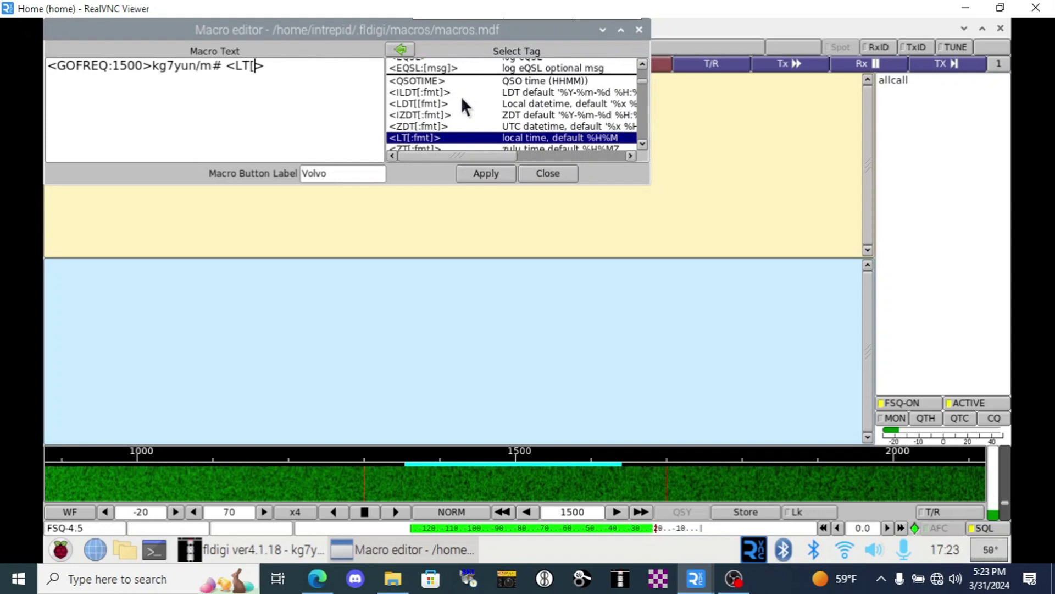
{"action": "key", "text": "Right"}
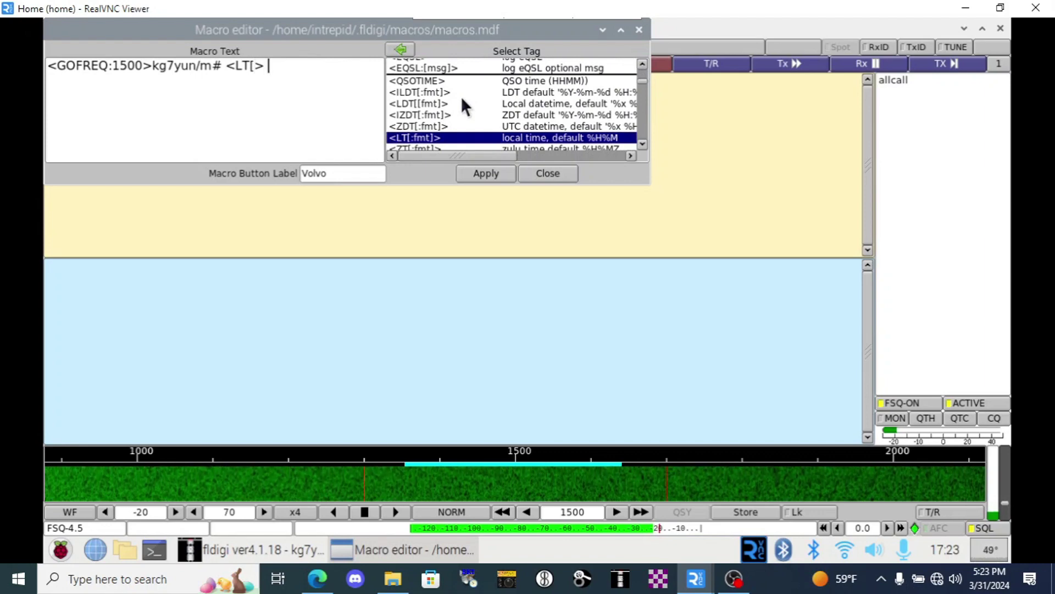
{"action": "left_click", "coordinate": [466, 170]}
{"action": "left_click", "coordinate": [531, 169]}
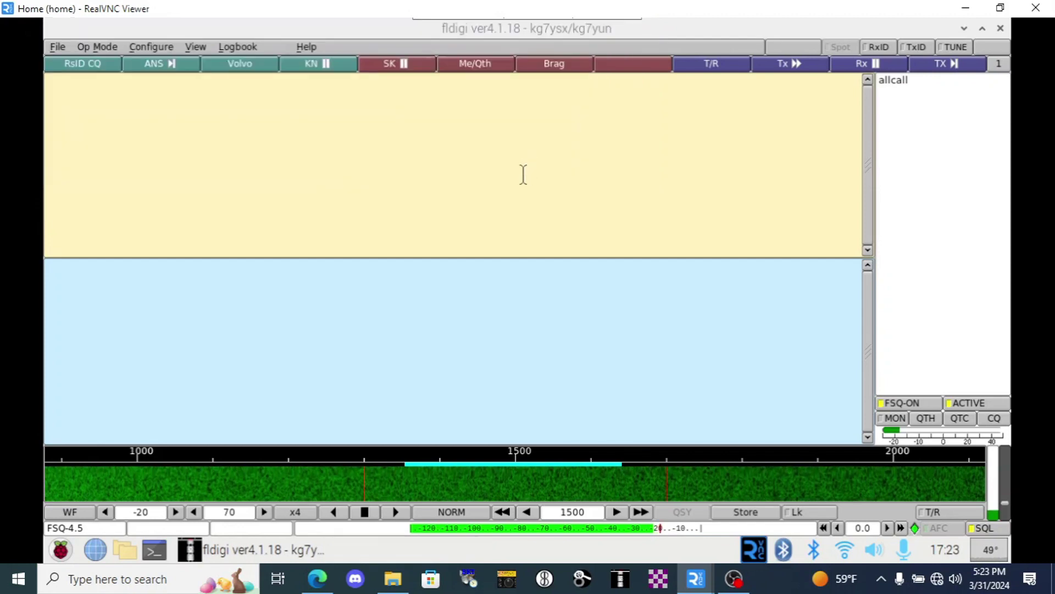
- Transmit the Volvo macro and send an SNR query to the mobile station in the heard list
{"action": "left_click", "coordinate": [249, 64]}
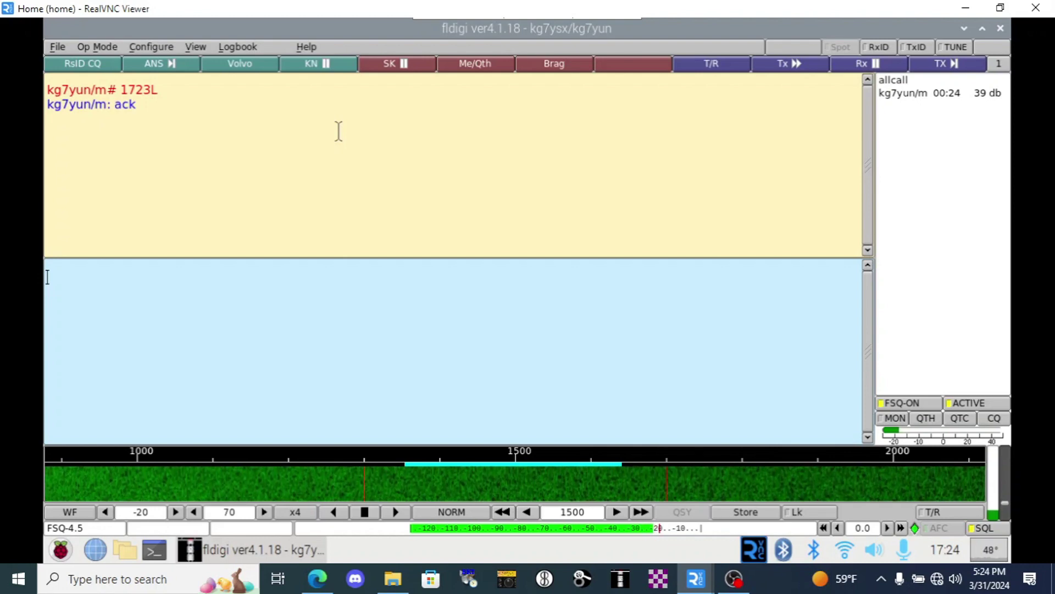
{"action": "right_click", "coordinate": [902, 92]}
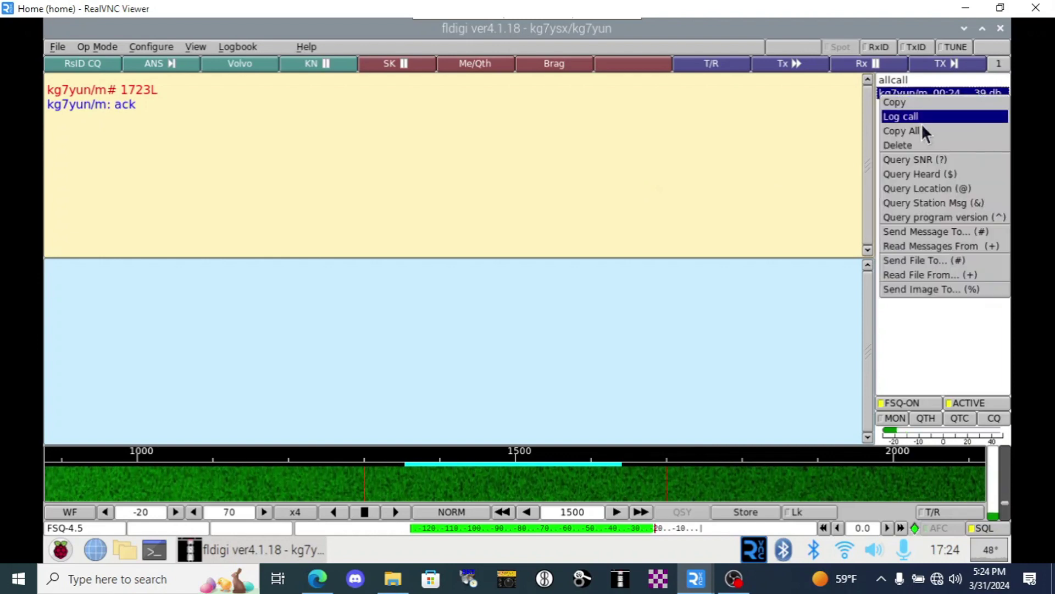
{"action": "left_click", "coordinate": [942, 158]}
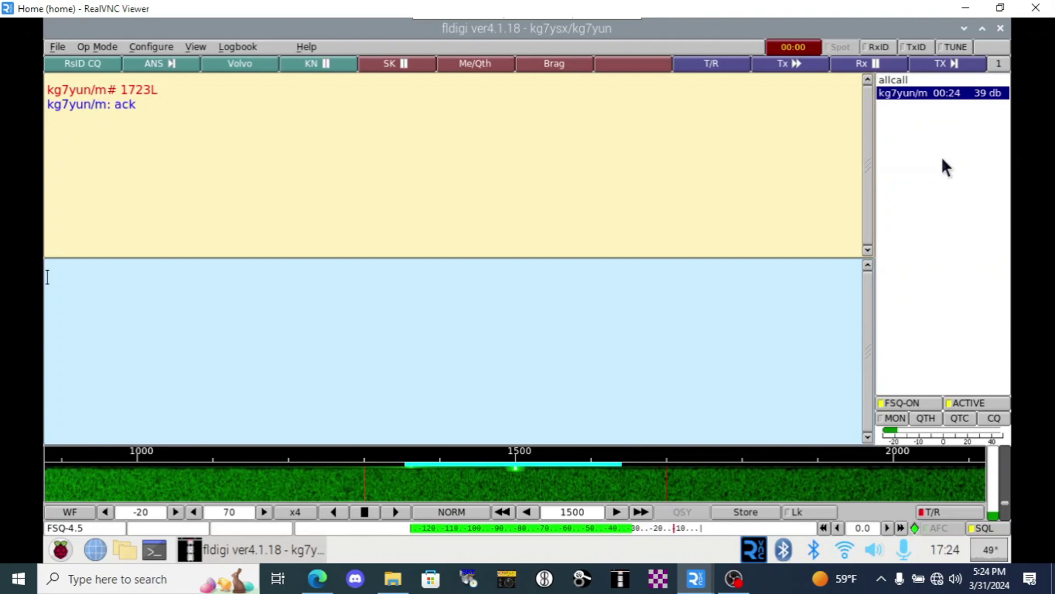